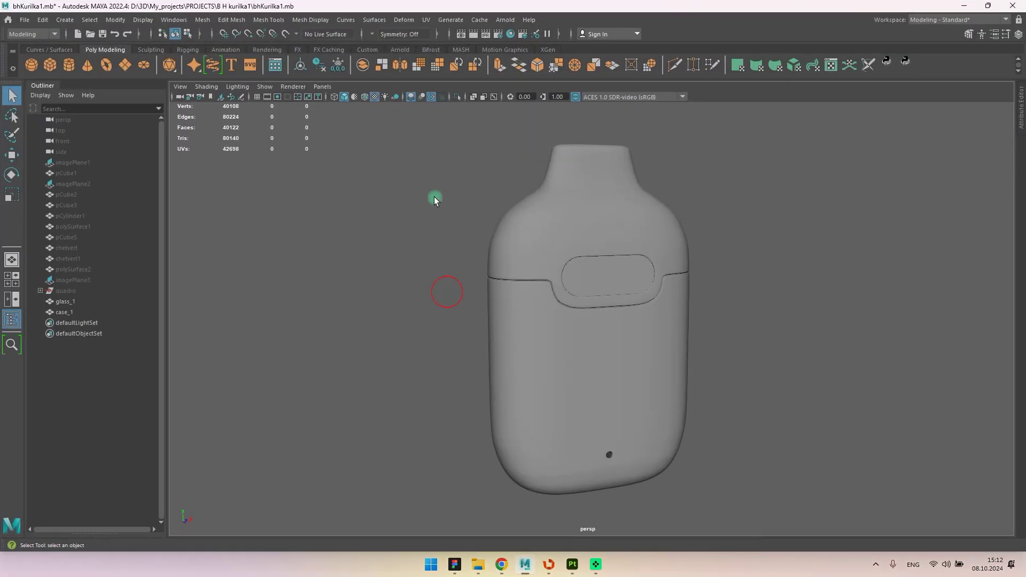
# Step: Marquee-select the vape's glass_1 and case_1 meshes in Maya
pyautogui.moveTo(425, 151); pyautogui.dragTo(756, 502)
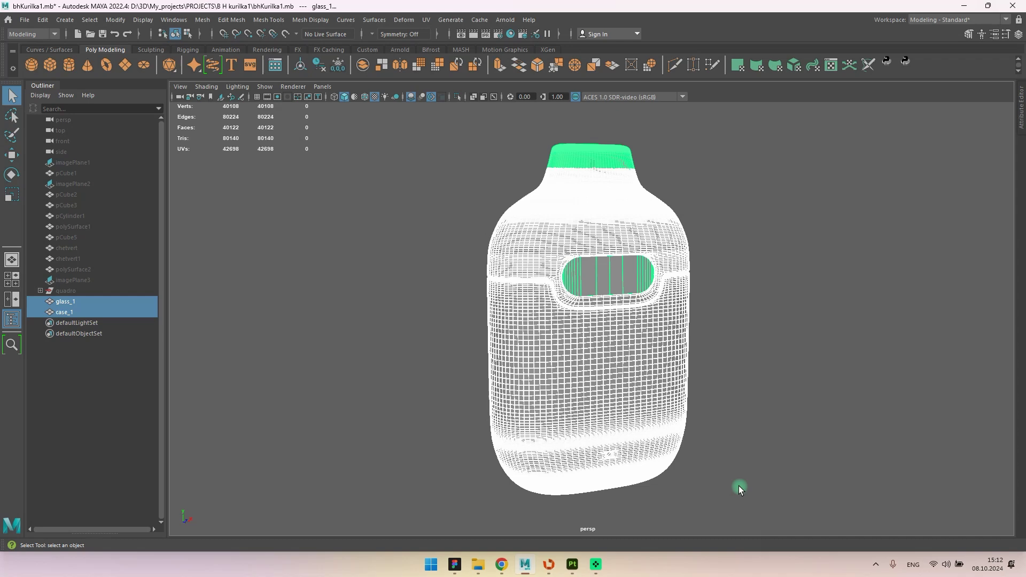
pyautogui.click(8, 19)
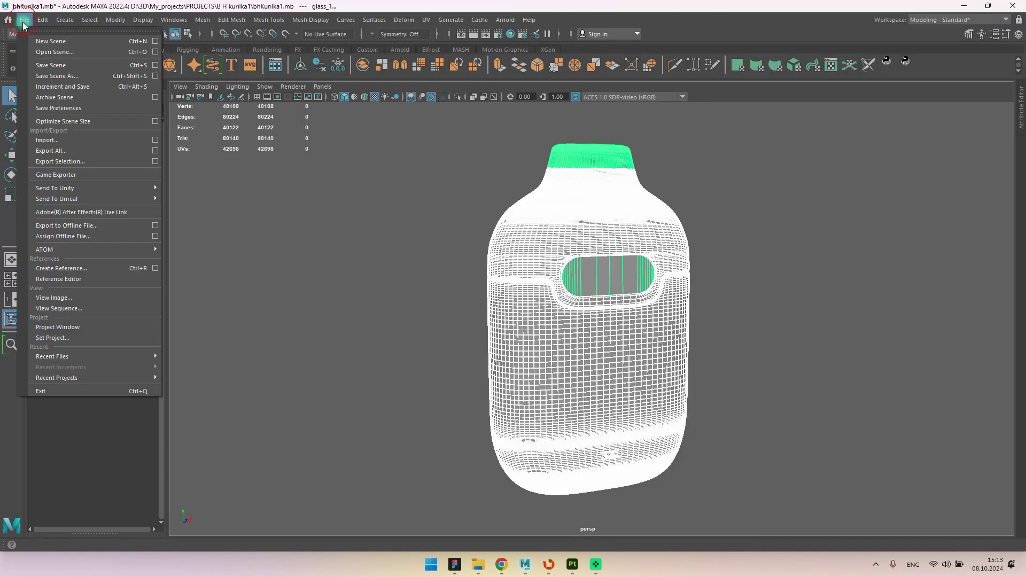
pyautogui.click(65, 162)
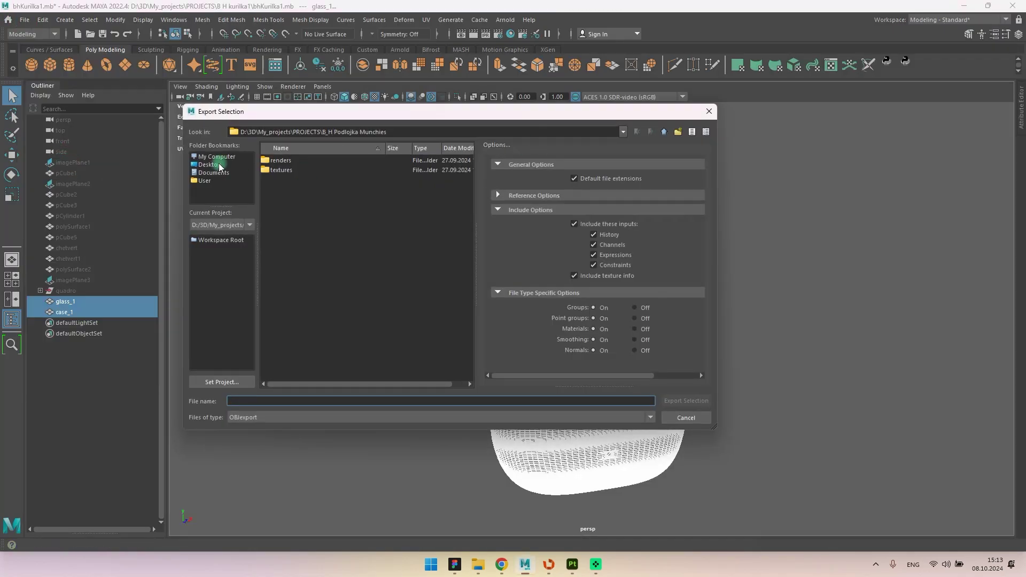
pyautogui.doubleClick(284, 237)
pyautogui.click(296, 417)
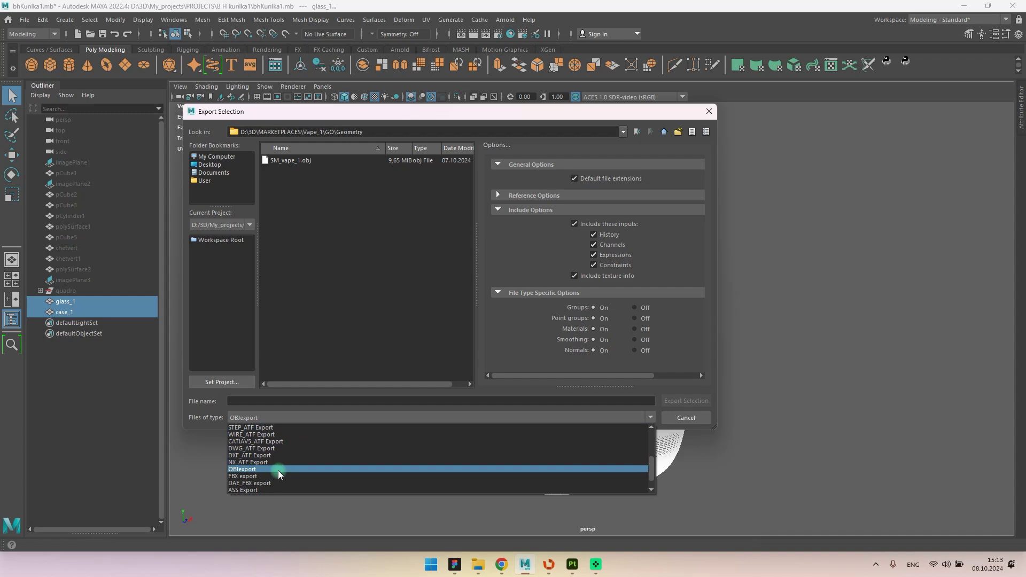
pyautogui.click(267, 476)
pyautogui.click(276, 417)
pyautogui.click(257, 468)
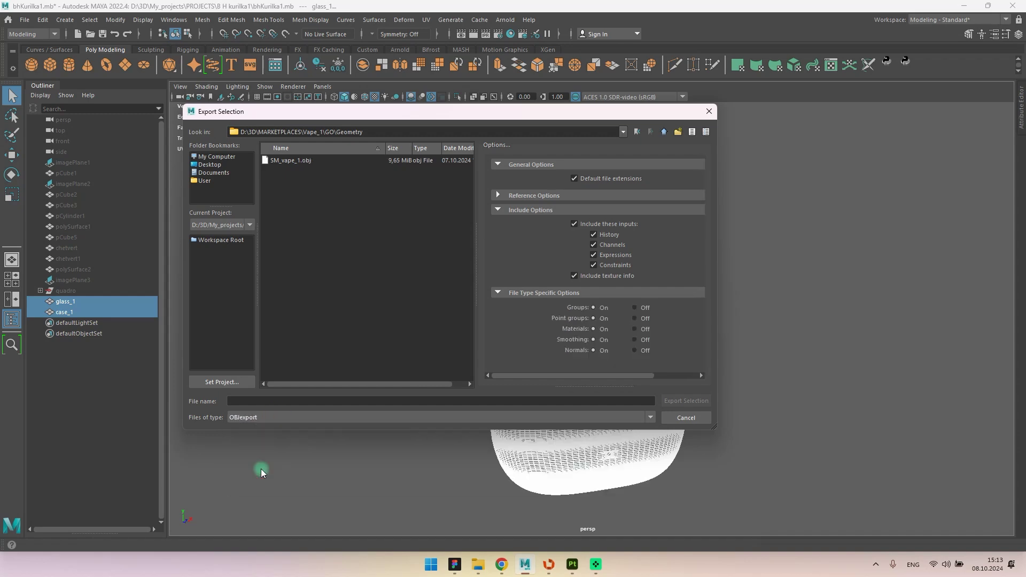
pyautogui.click(668, 419)
pyautogui.click(762, 357)
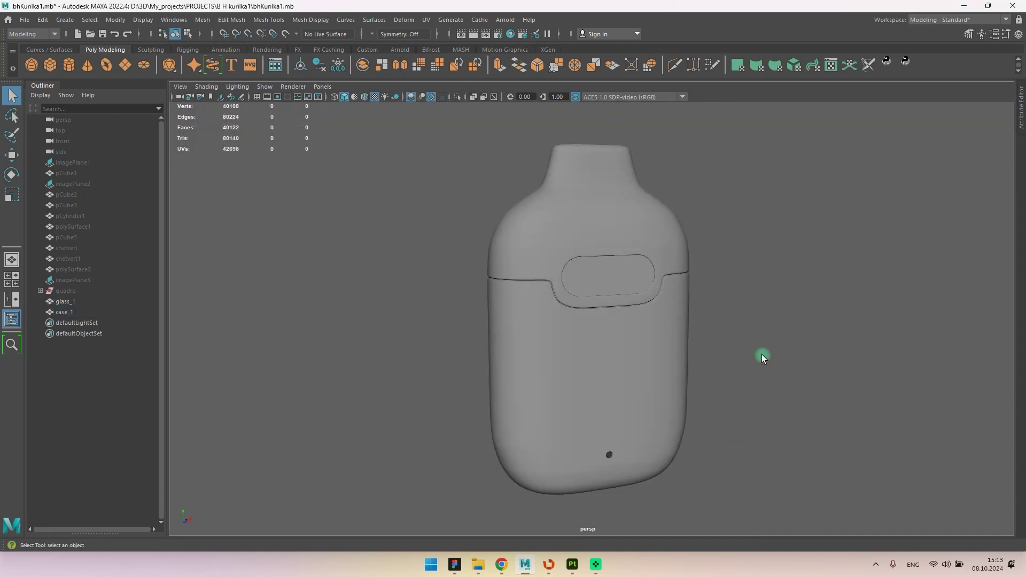
pyautogui.moveTo(396, 114); pyautogui.dragTo(765, 519)
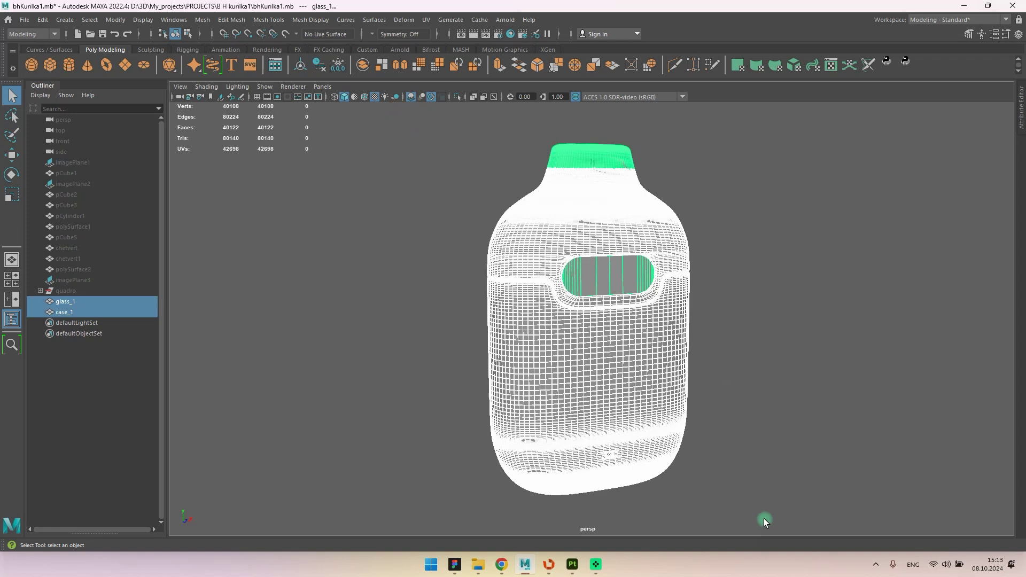
# Step: Browse to GO > Geometry and select the three SM_vape_1 files
pyautogui.hotkey('alt', 'Tab')
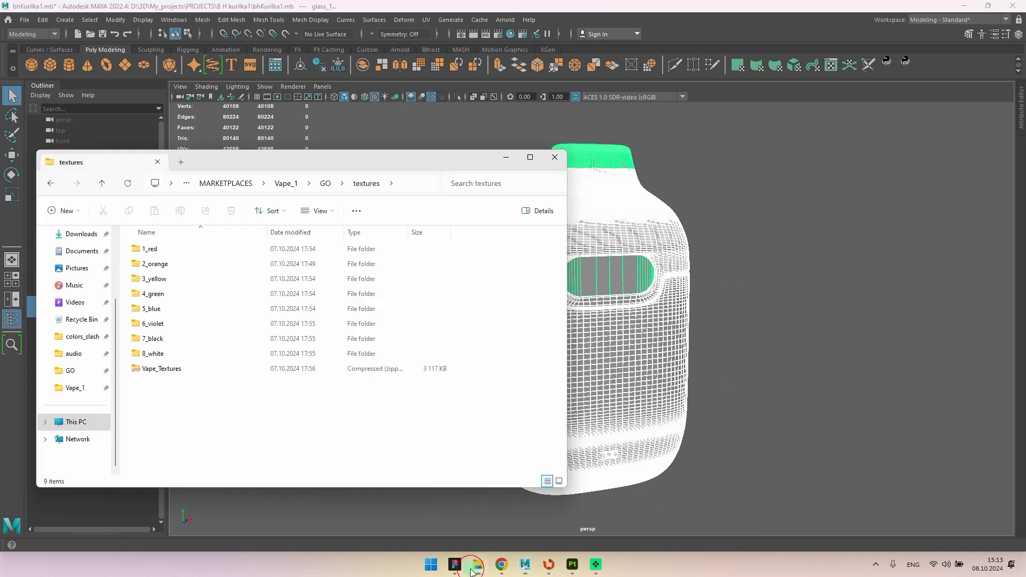
pyautogui.click(291, 183)
pyautogui.doubleClick(206, 326)
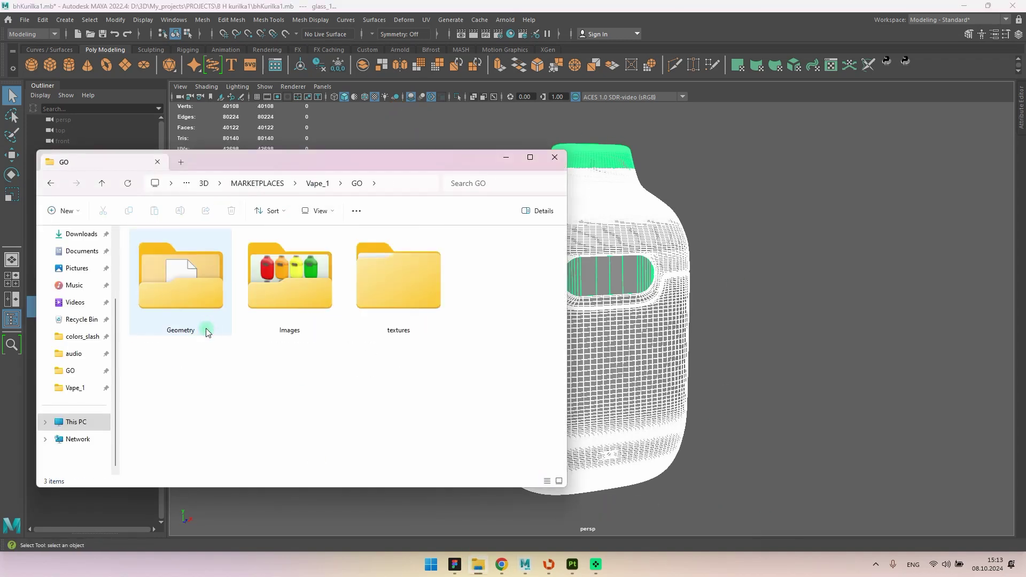
pyautogui.doubleClick(198, 312)
pyautogui.moveTo(120, 239); pyautogui.dragTo(160, 286)
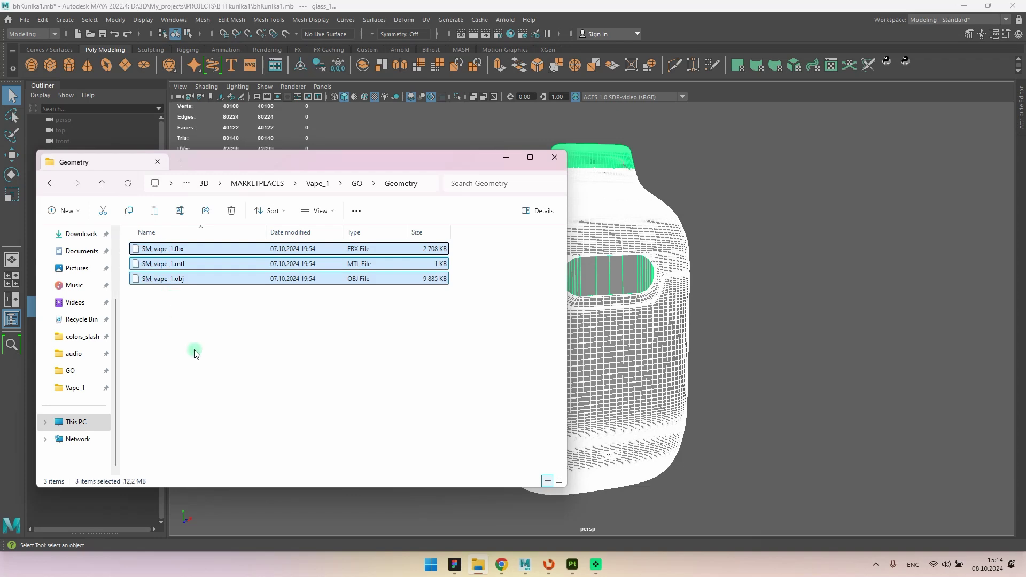
pyautogui.click(805, 363)
# Step: Inspect the vape's UV layout in RizomUV by selecting the lower body island
pyautogui.click(548, 564)
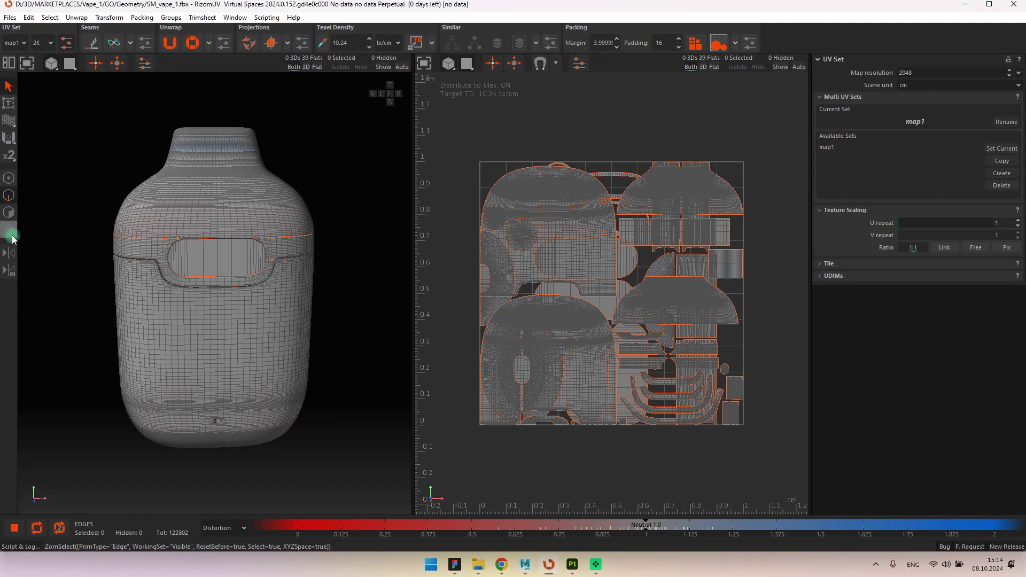
pyautogui.click(8, 230)
pyautogui.click(226, 339)
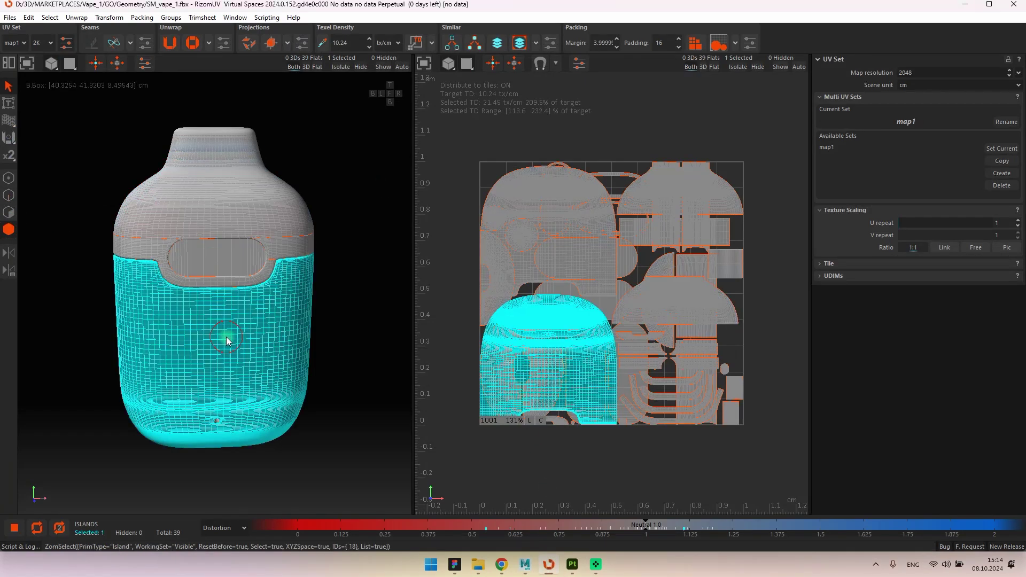
pyautogui.click(341, 293)
# Step: Preview the colour variants in Substance Painter, ending on the green variant
pyautogui.click(572, 564)
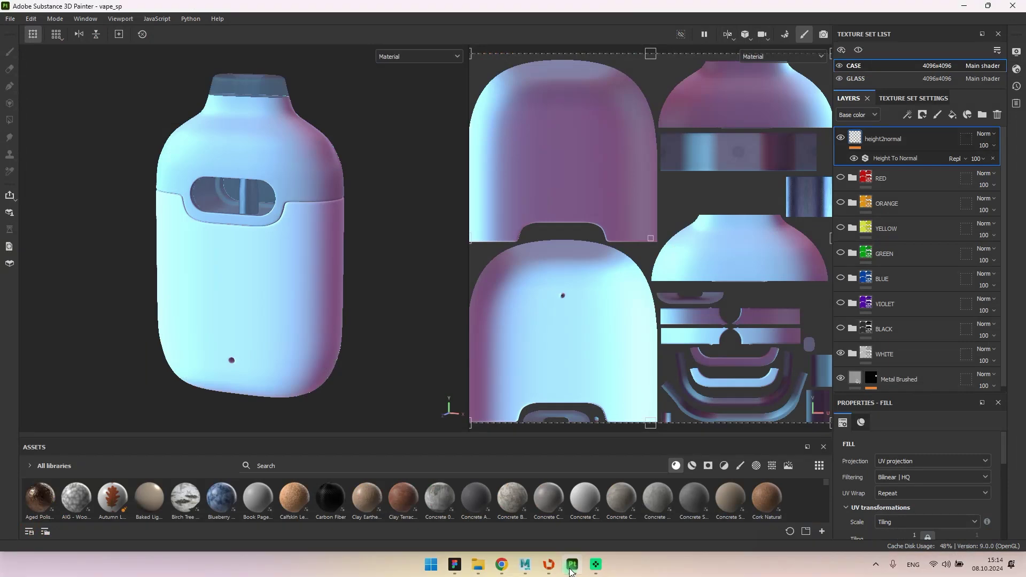
pyautogui.click(840, 304)
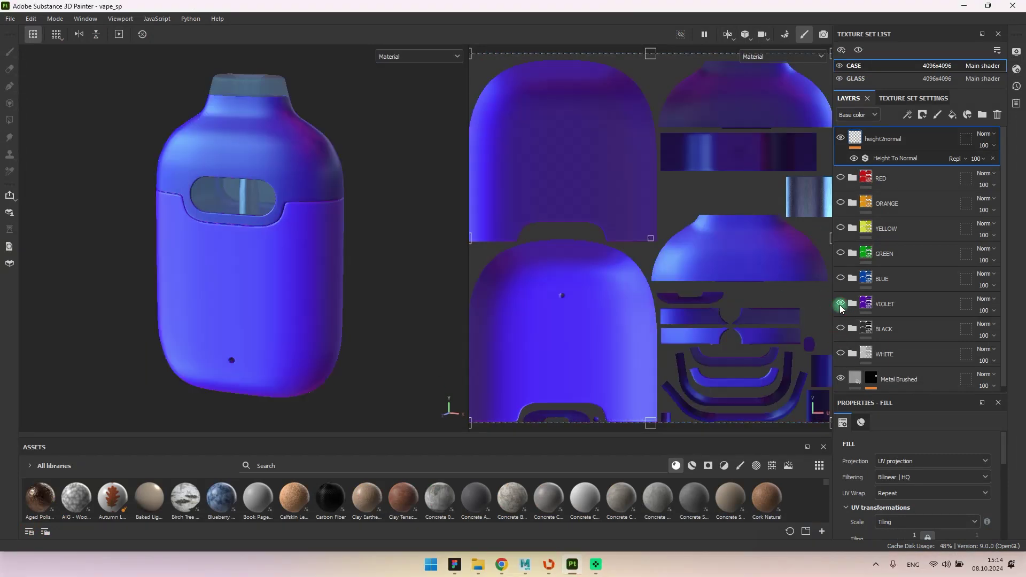
pyautogui.click(840, 303)
pyautogui.click(841, 278)
pyautogui.click(841, 279)
pyautogui.click(840, 253)
pyautogui.click(841, 229)
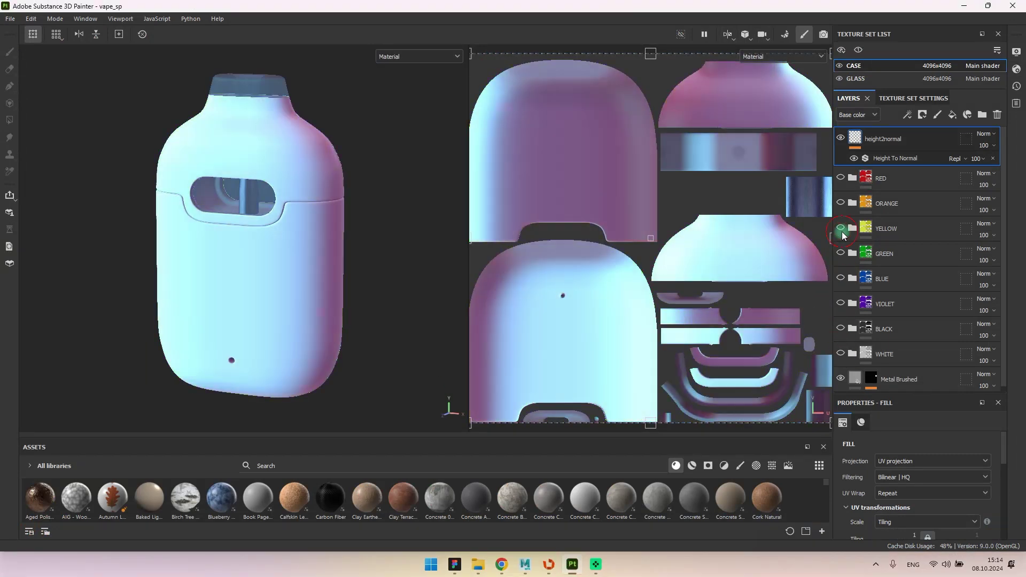
pyautogui.click(841, 254)
# Step: Browse GO > textures, peek into 8_white, and select the Vape_Textures zip archive
pyautogui.click(479, 565)
pyautogui.click(345, 183)
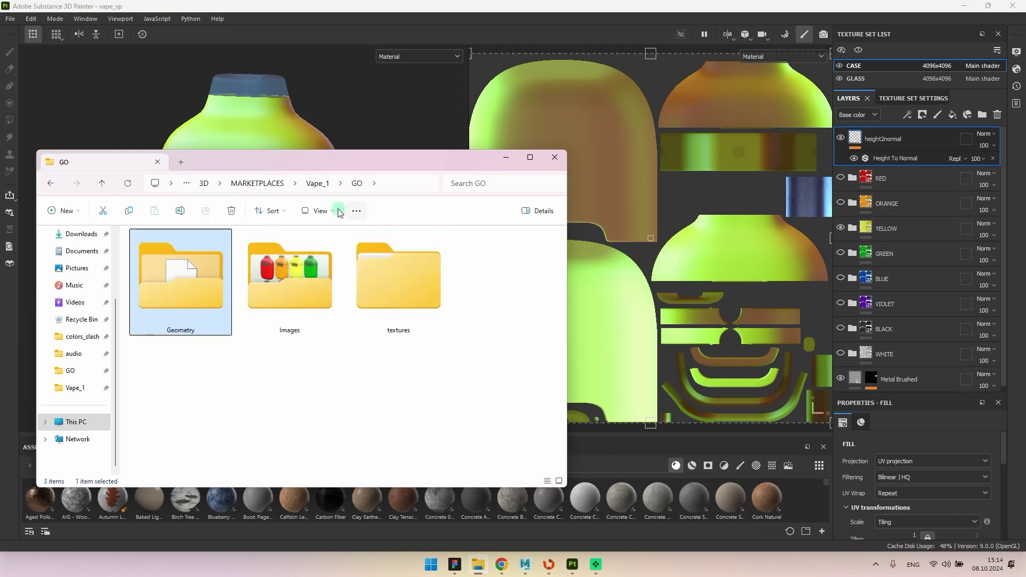
pyautogui.doubleClick(386, 275)
pyautogui.doubleClick(210, 359)
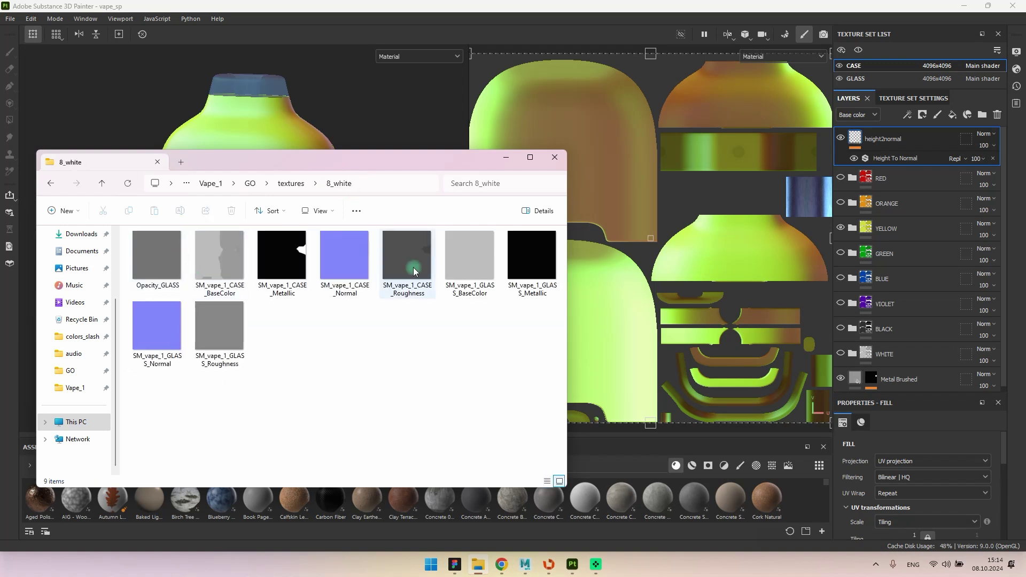
pyautogui.click(285, 183)
pyautogui.click(187, 371)
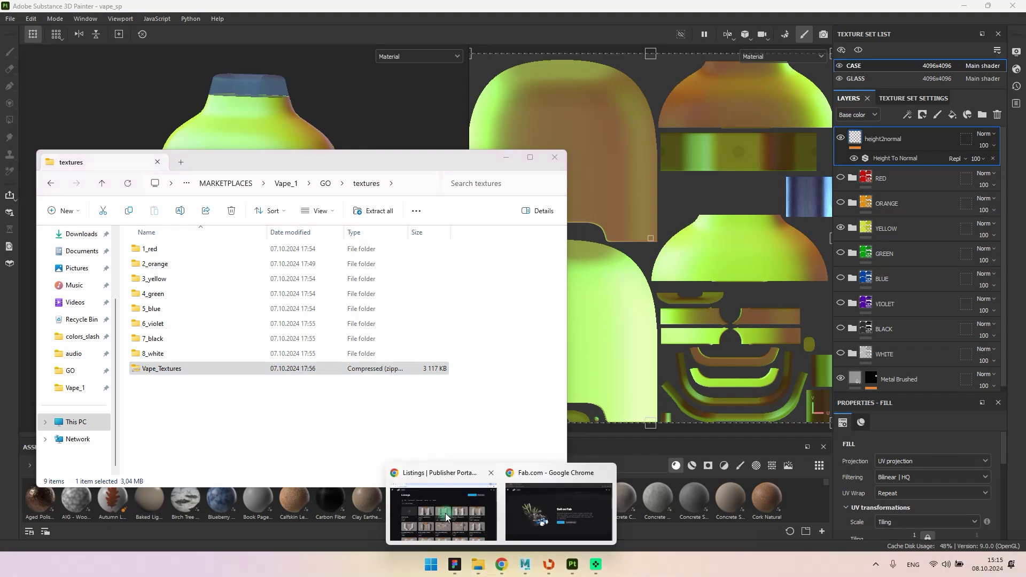
# Step: Scroll through the existing listings on the Fab Publisher Portal Listings page
pyautogui.click(445, 514)
pyautogui.scroll(-2, 440, 405)
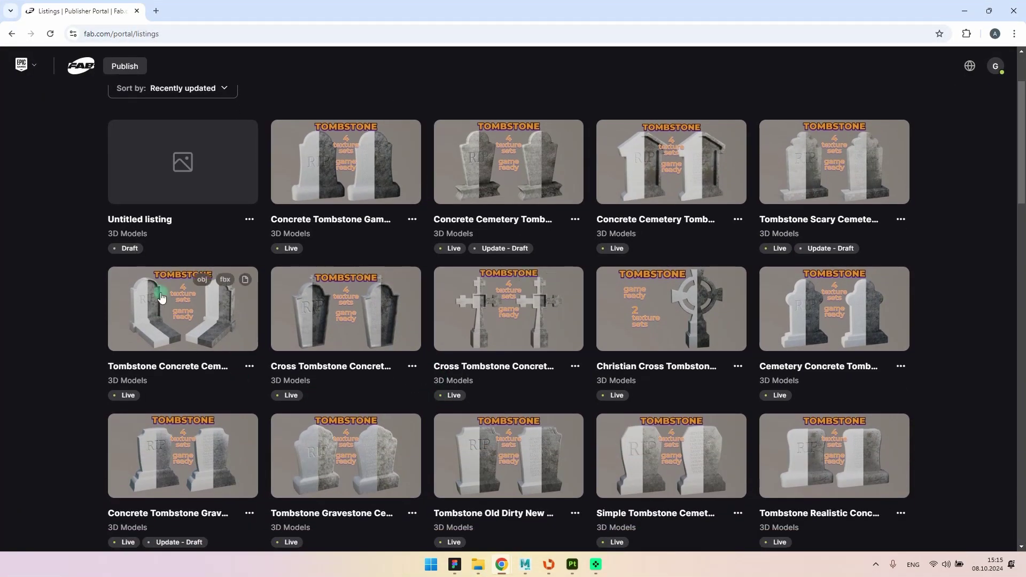
pyautogui.scroll(-5, 321, 391)
pyautogui.scroll(-10, 321, 390)
pyautogui.scroll(-10, 321, 391)
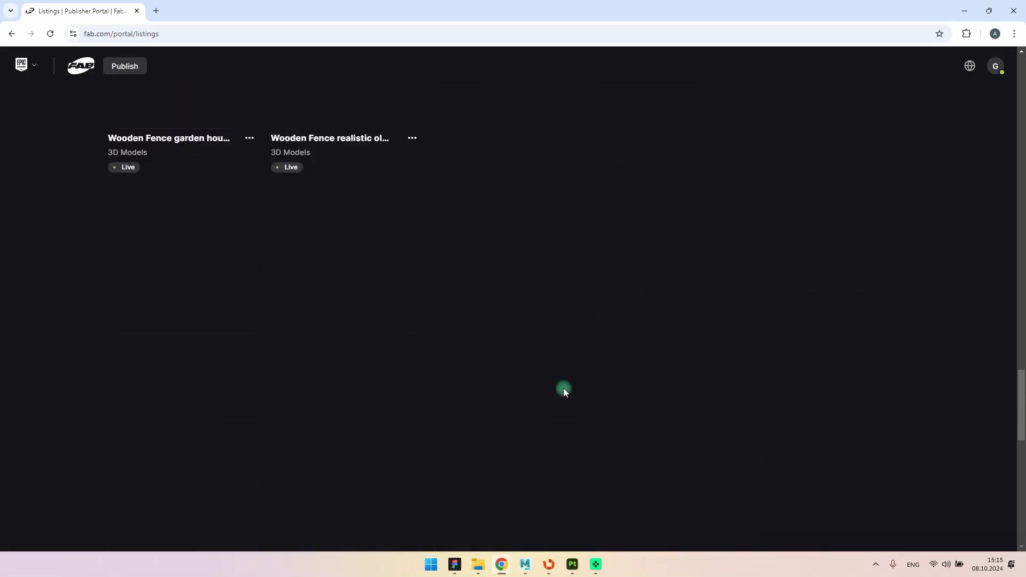
pyautogui.scroll(10, 563, 390)
pyautogui.scroll(5, 564, 393)
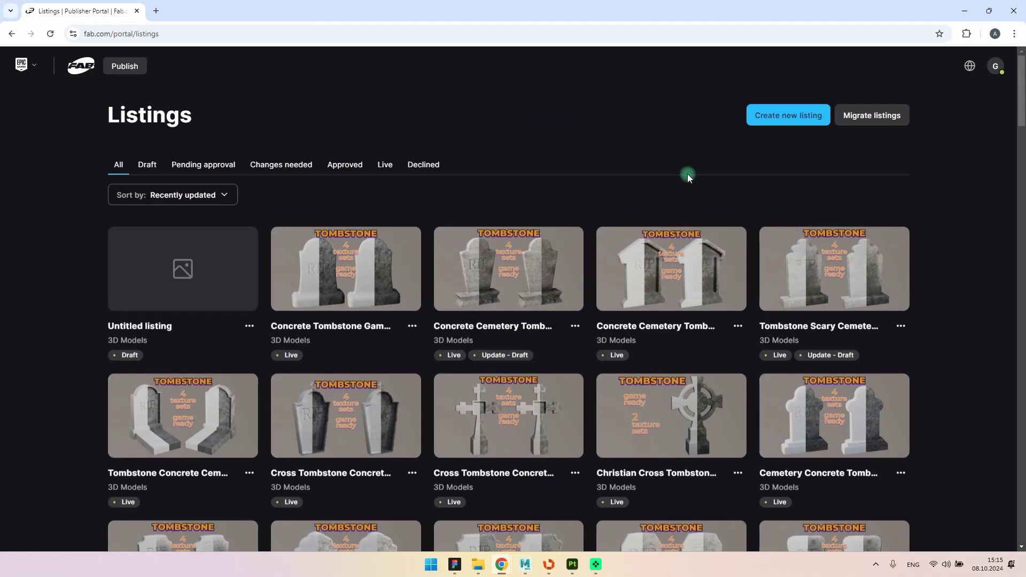
# Step: Create a new listing and confirm 3D Models as its product type
pyautogui.click(785, 114)
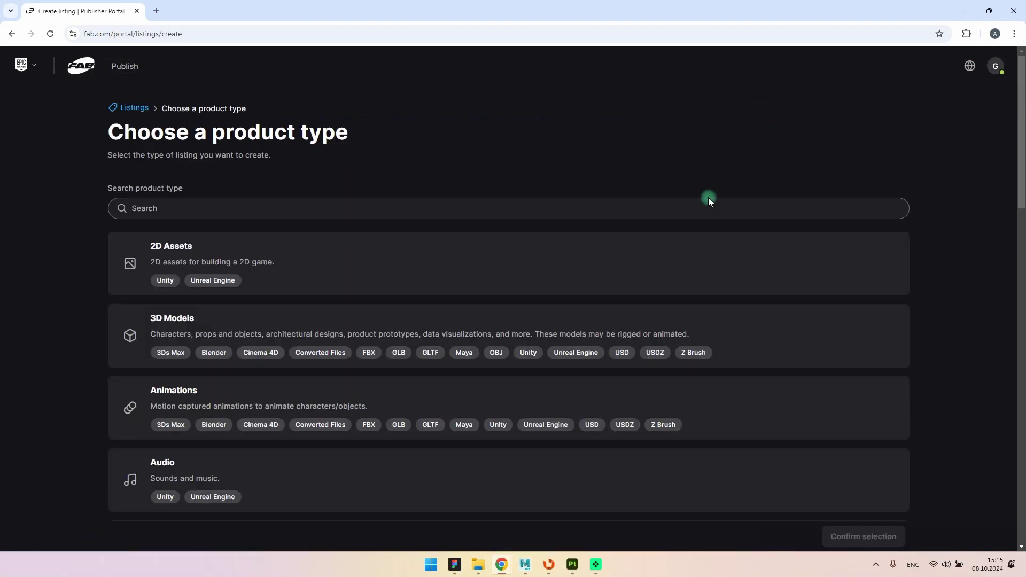
pyautogui.scroll(-1, 614, 245)
pyautogui.scroll(-3, 614, 245)
pyautogui.scroll(-5, 616, 262)
pyautogui.scroll(-5, 616, 261)
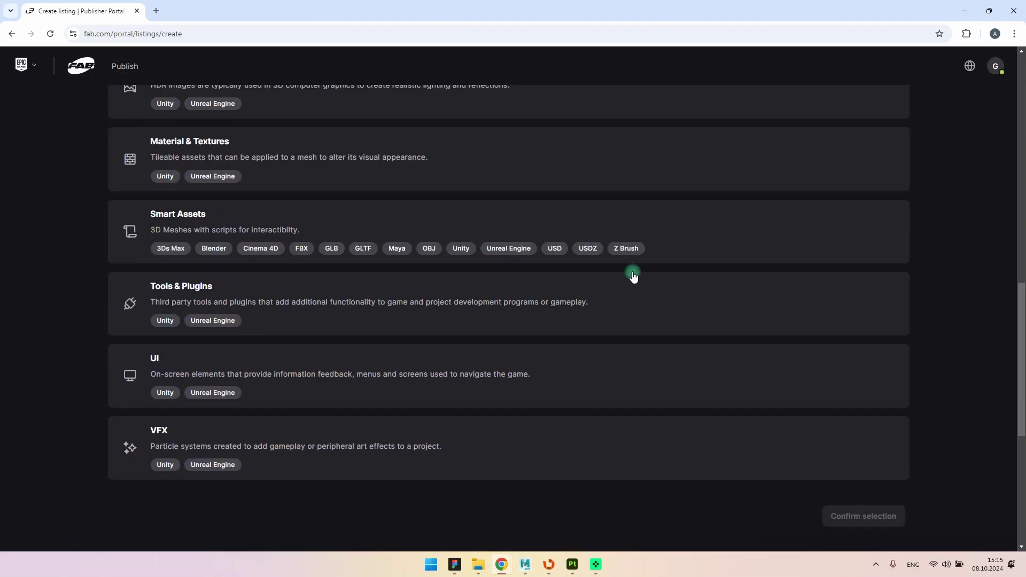
pyautogui.scroll(-3, 632, 272)
pyautogui.scroll(7, 632, 272)
pyautogui.scroll(3, 580, 293)
pyautogui.scroll(4, 578, 302)
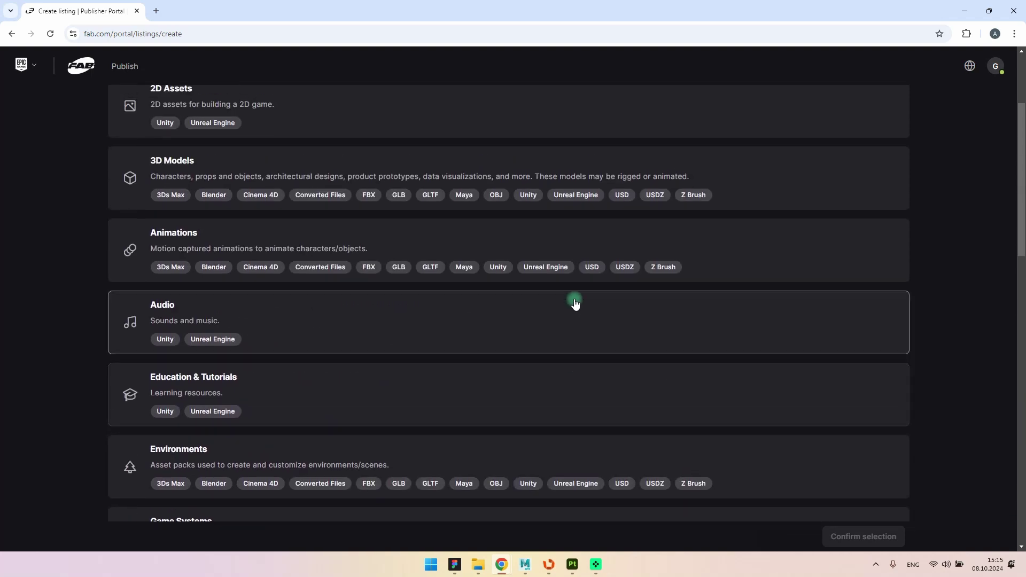
pyautogui.scroll(3, 572, 300)
pyautogui.click(542, 327)
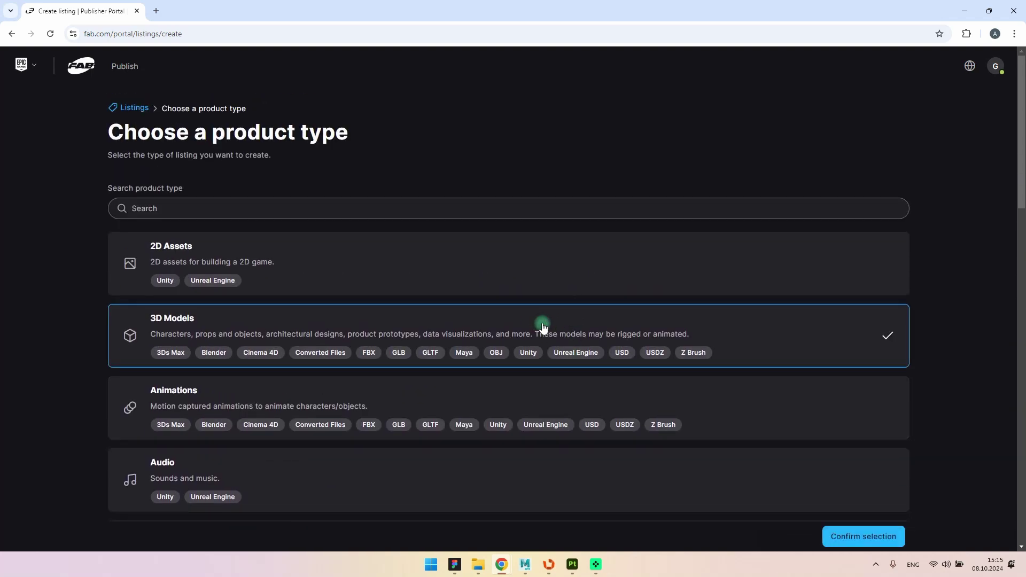
pyautogui.scroll(-2, 855, 422)
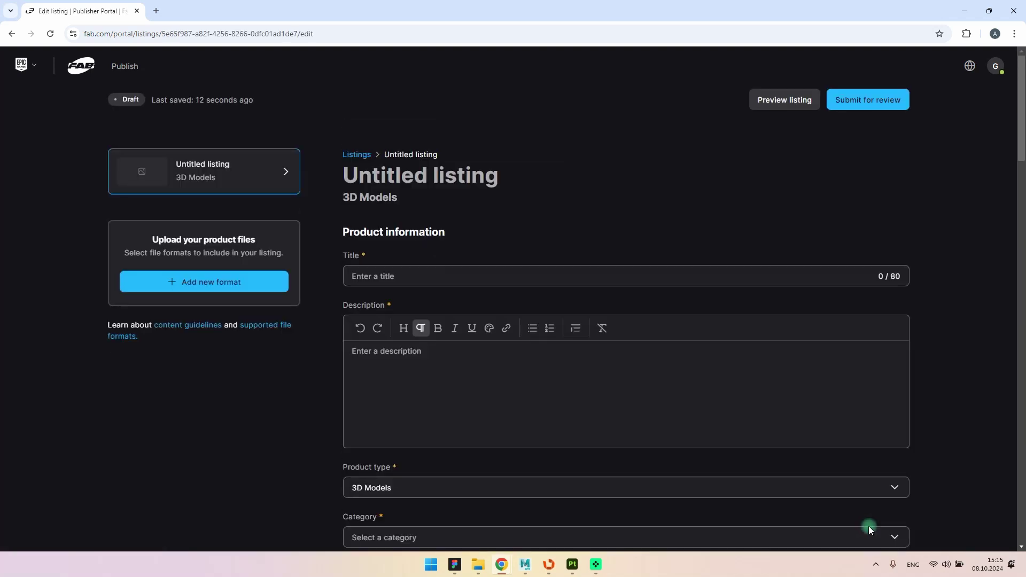
# Step: Add an OBJ format and upload SM_vape_1.obj from the Geometry folder
pyautogui.click(246, 279)
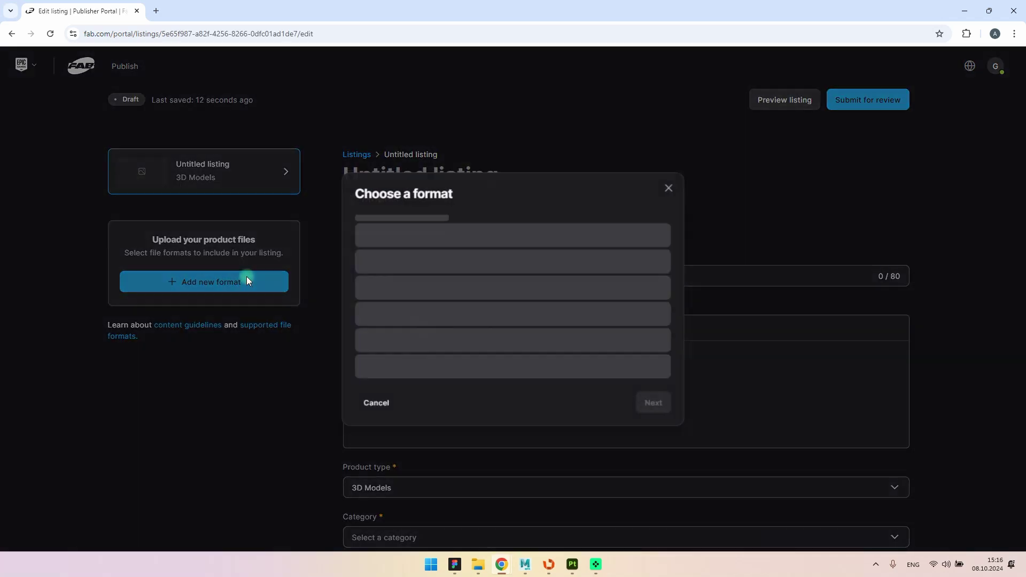
pyautogui.click(389, 128)
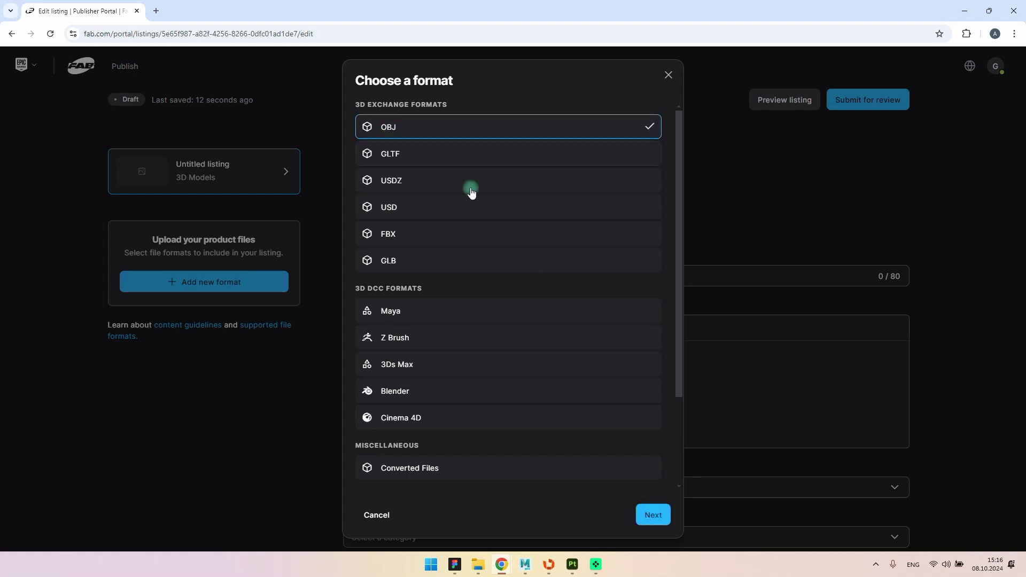
pyautogui.click(656, 523)
pyautogui.click(478, 564)
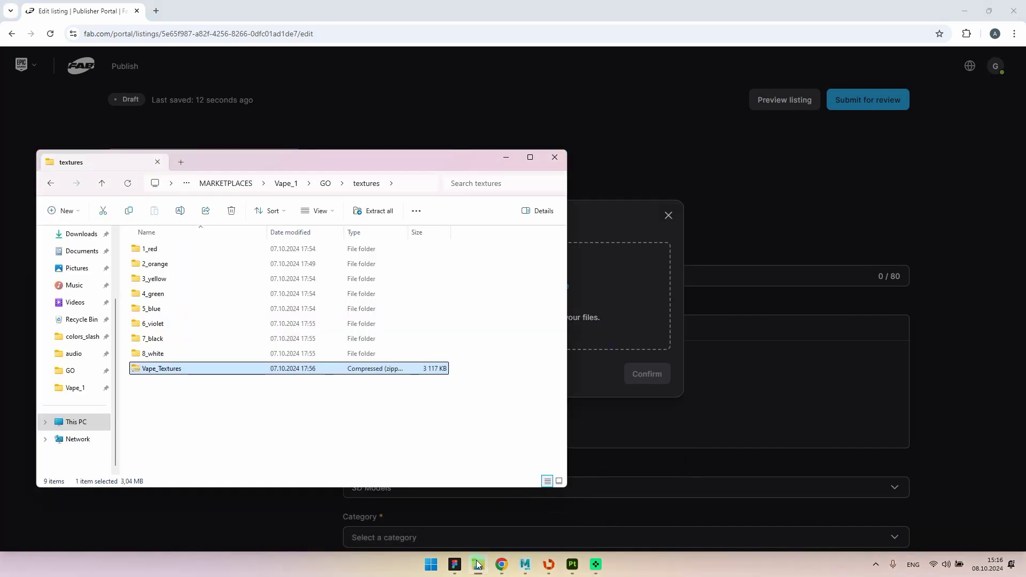
pyautogui.click(327, 184)
pyautogui.doubleClick(201, 267)
pyautogui.click(199, 278)
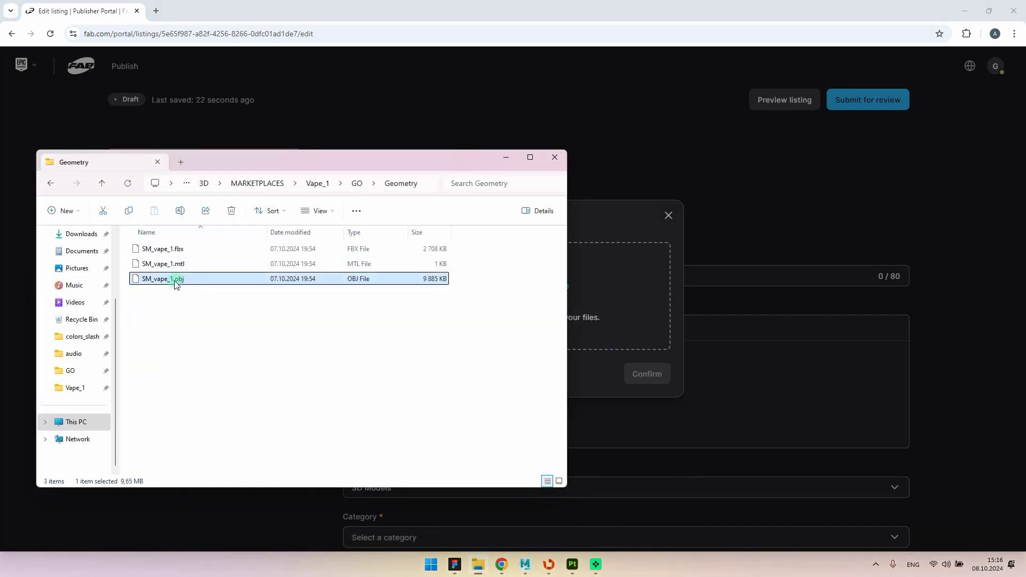
pyautogui.moveTo(167, 278)
pyautogui.mouseDown()
pyautogui.moveTo(526, 318)
pyautogui.moveTo(589, 295)
pyautogui.mouseUp()
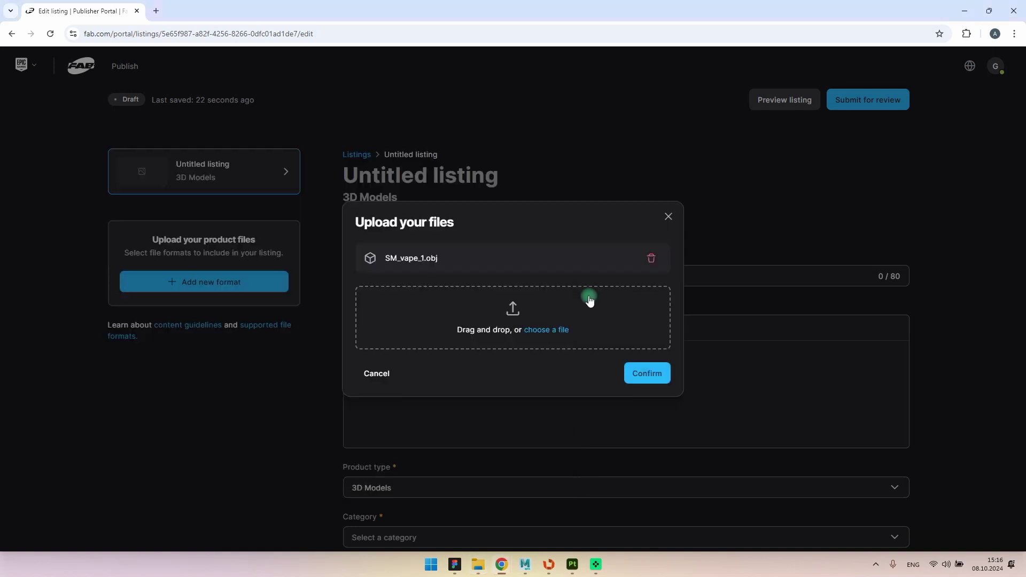
pyautogui.click(639, 368)
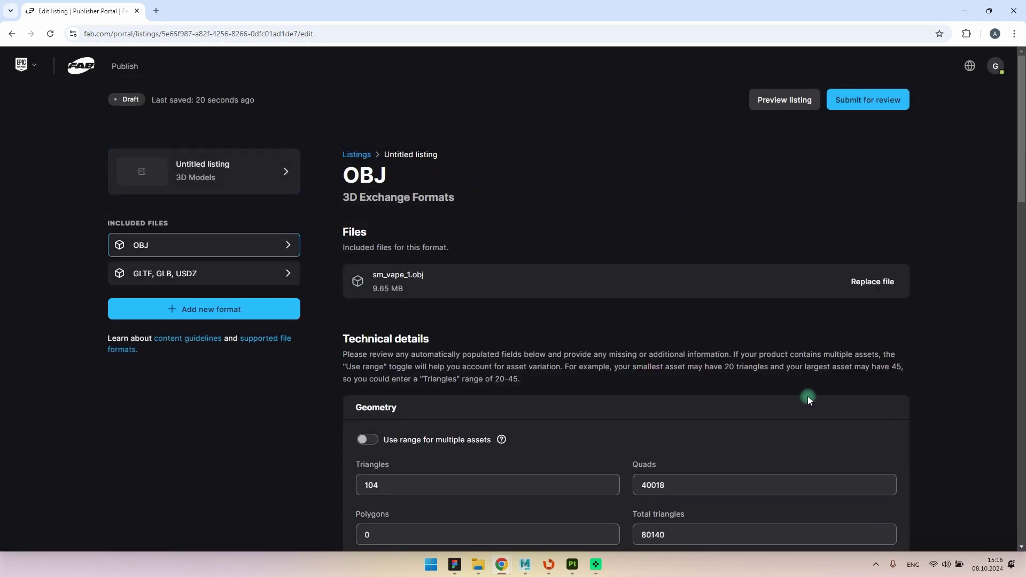
# Step: Select both vape meshes in Maya to read their 80,140 triangle counts
pyautogui.scroll(-4, 951, 387)
pyautogui.scroll(-1, 958, 380)
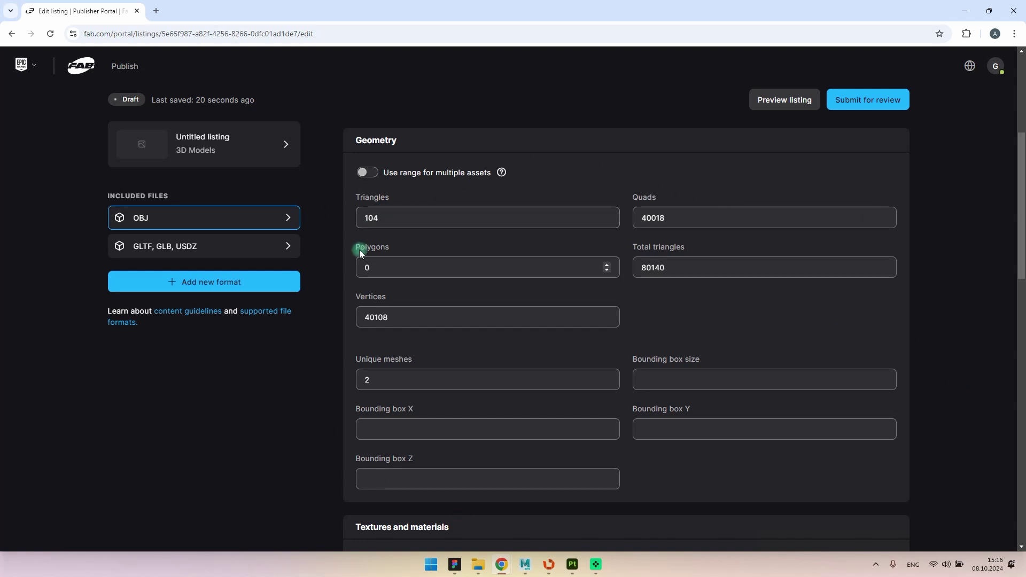
pyautogui.click(525, 564)
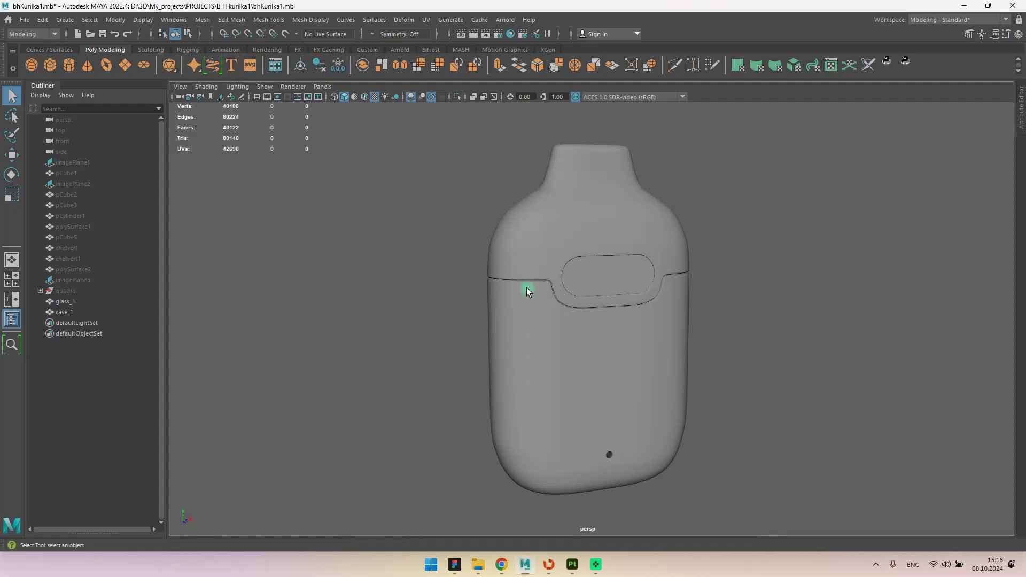
pyautogui.moveTo(461, 146); pyautogui.dragTo(770, 473)
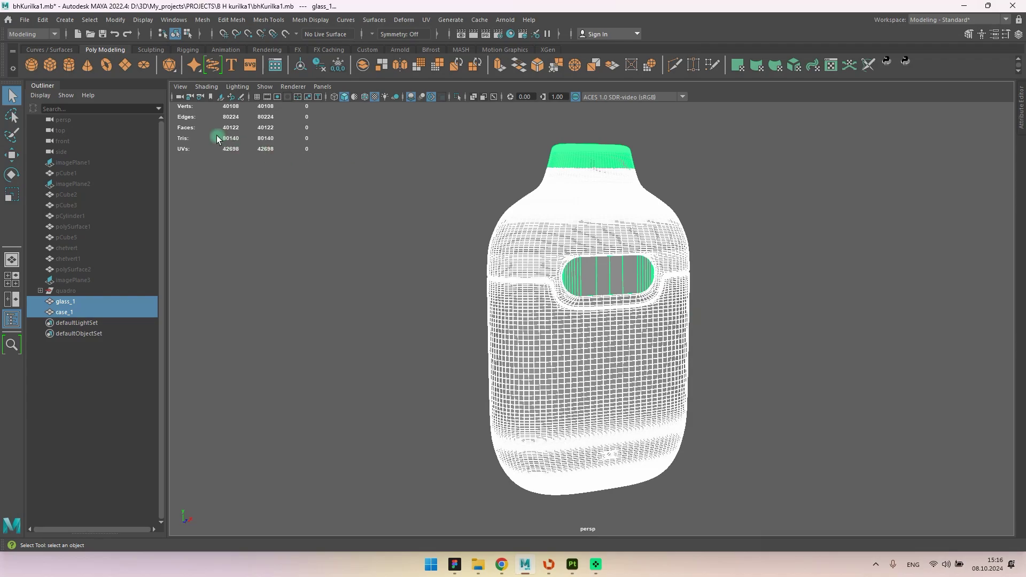
# Step: Enter 40122 as the OBJ format's quad count
pyautogui.hotkey('alt', 'Tab')
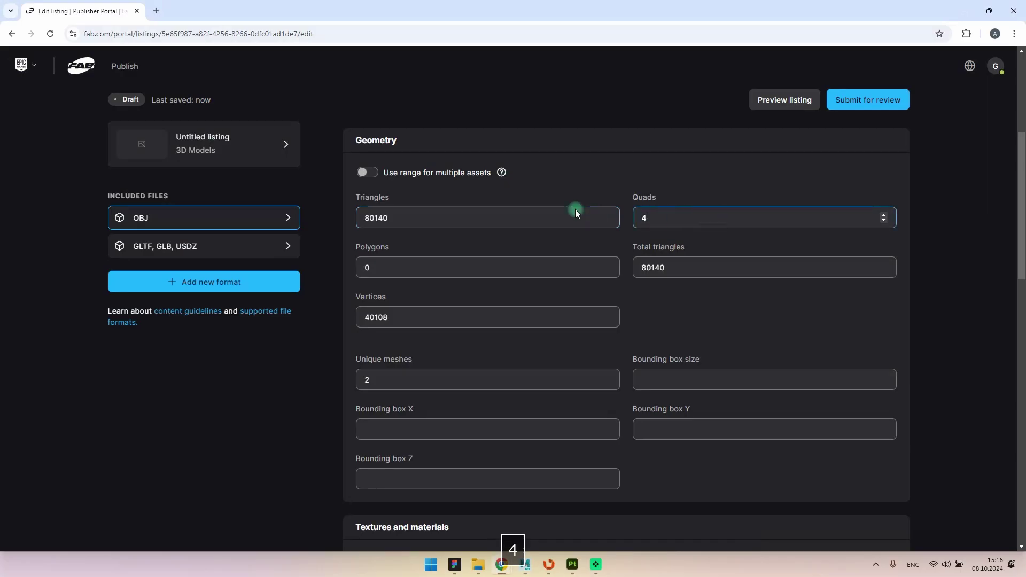
pyautogui.write('40122')
pyautogui.press('Tab')
pyautogui.press('Tab')
pyautogui.press('Tab')
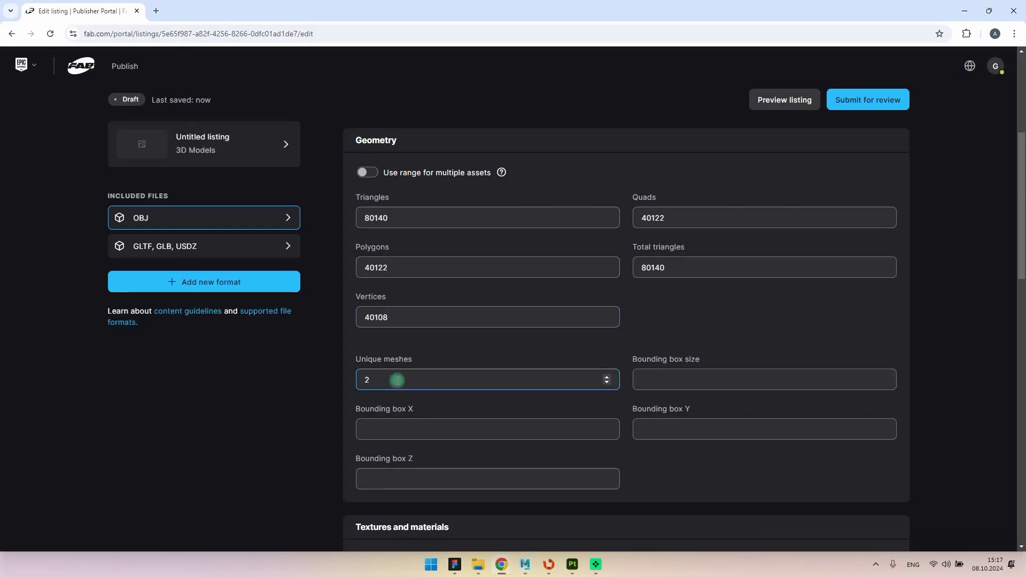
# Step: Count the colour texture folders, then enter the texture count and 4096 max resolution
pyautogui.press('Tab')
pyautogui.press('Tab')
pyautogui.press('Tab')
pyautogui.hotkey('alt', 'Tab')
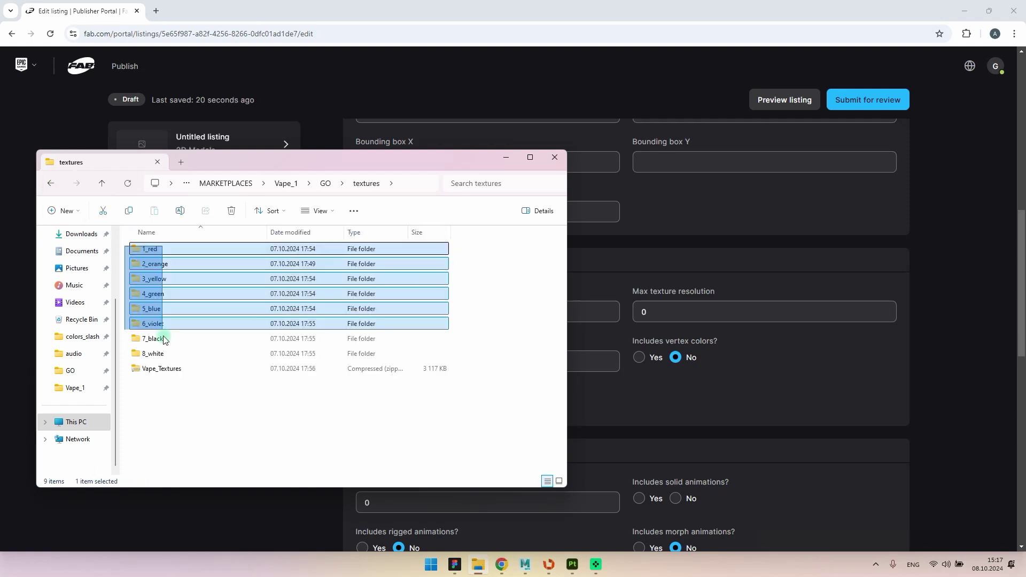
pyautogui.moveTo(160, 315); pyautogui.dragTo(274, 415)
pyautogui.hotkey('alt', 'Tab')
pyautogui.write('8')
pyautogui.press('Tab')
pyautogui.hotkey('ctrl', 'a')
pyautogui.write('4096')
pyautogui.scroll(-3, 518, 369)
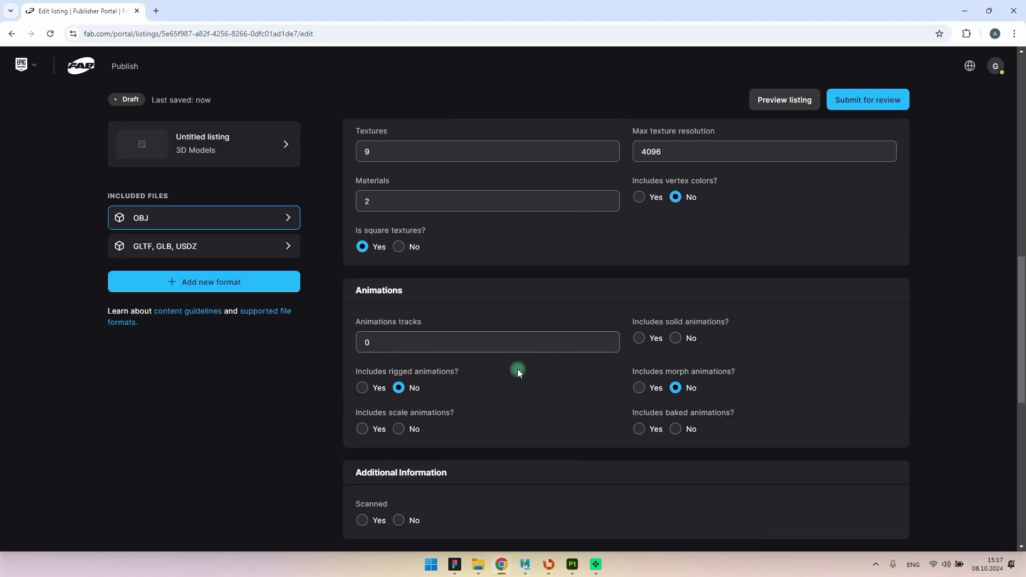
pyautogui.scroll(-2, 441, 402)
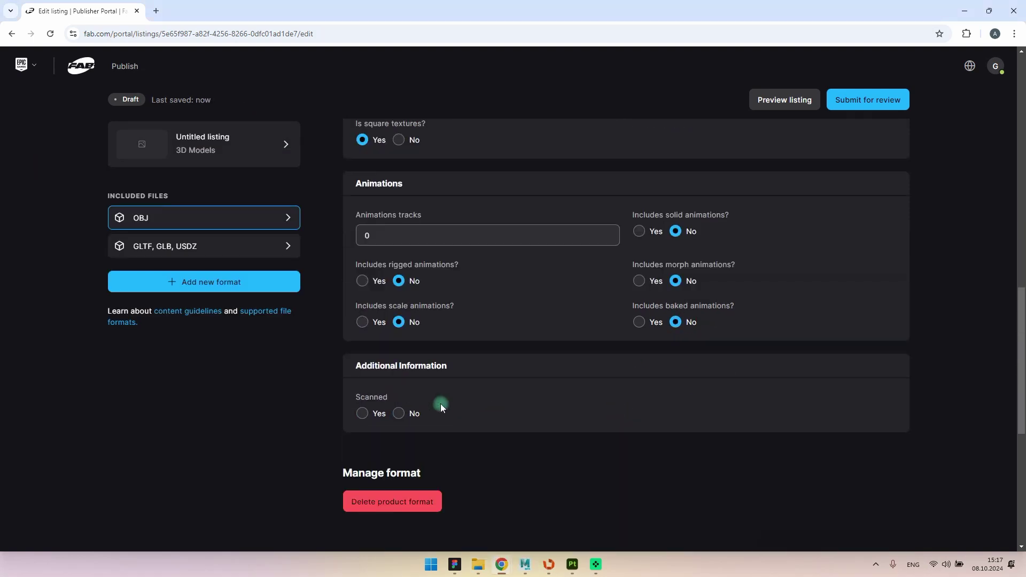
# Step: Add an FBX format and upload sm_vape_1.fbx from the Geometry folder
pyautogui.click(269, 282)
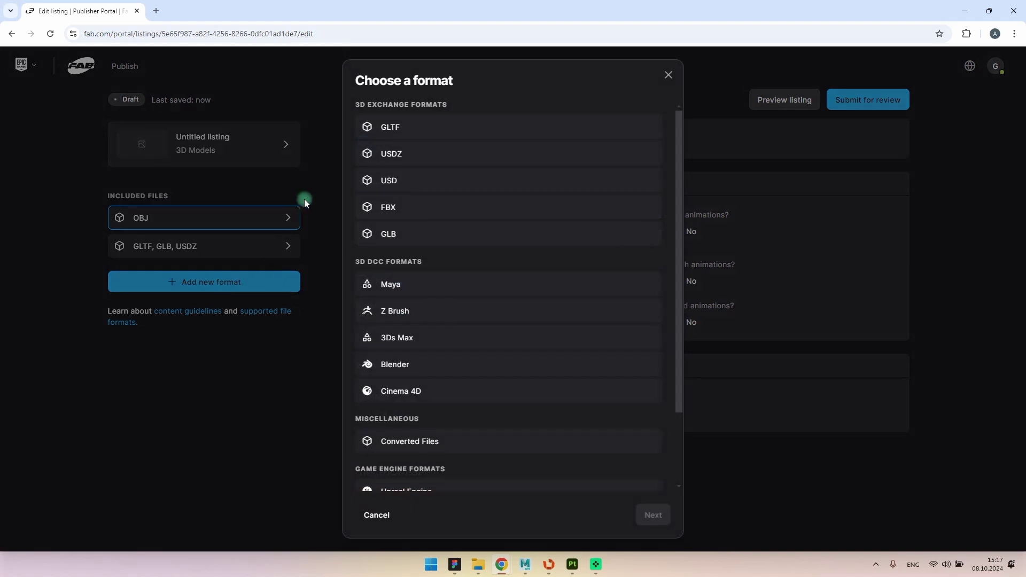
pyautogui.click(415, 208)
pyautogui.click(653, 515)
pyautogui.click(549, 328)
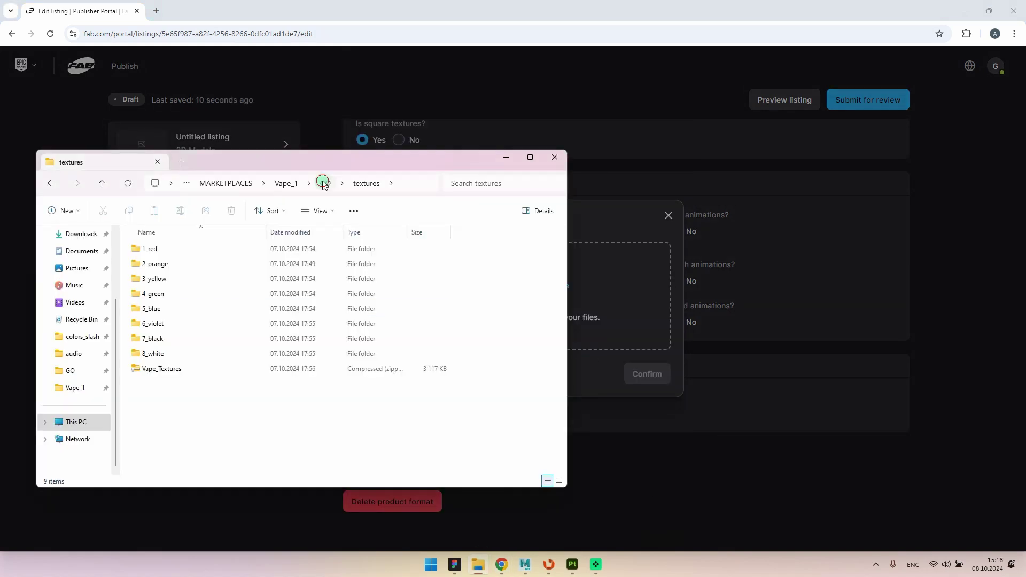
pyautogui.doubleClick(194, 337)
pyautogui.click(643, 368)
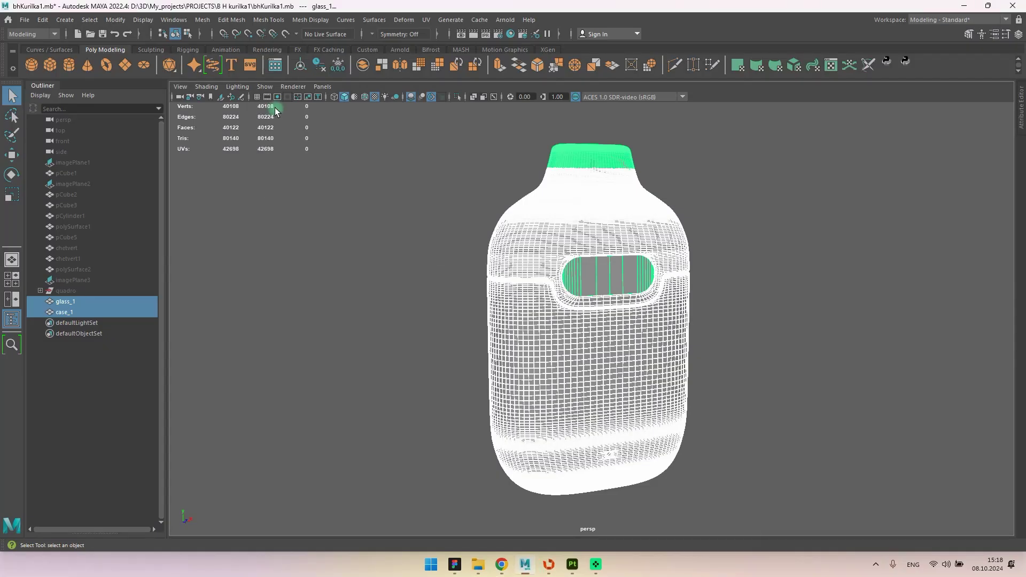
# Step: Fill the FBX quads and 4096 texture resolution, marking no vertex colours or solid animations
pyautogui.scroll(-4, 313, 210)
pyautogui.click(642, 218)
pyautogui.write('40122')
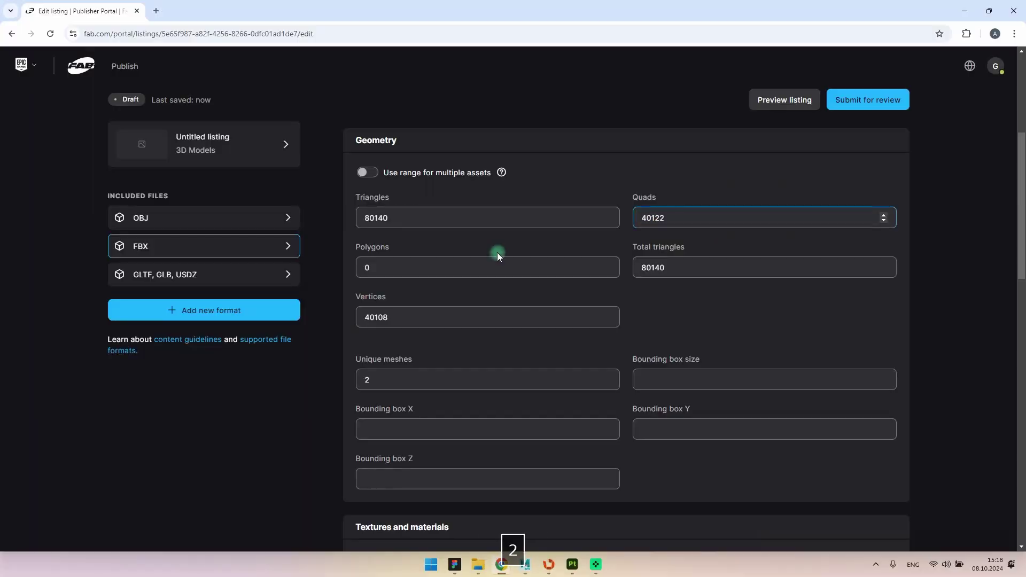
pyautogui.hotkey('alt', 'Tab')
pyautogui.hotkey('alt', 'Tab')
pyautogui.scroll(-5, 322, 309)
pyautogui.write('4096')
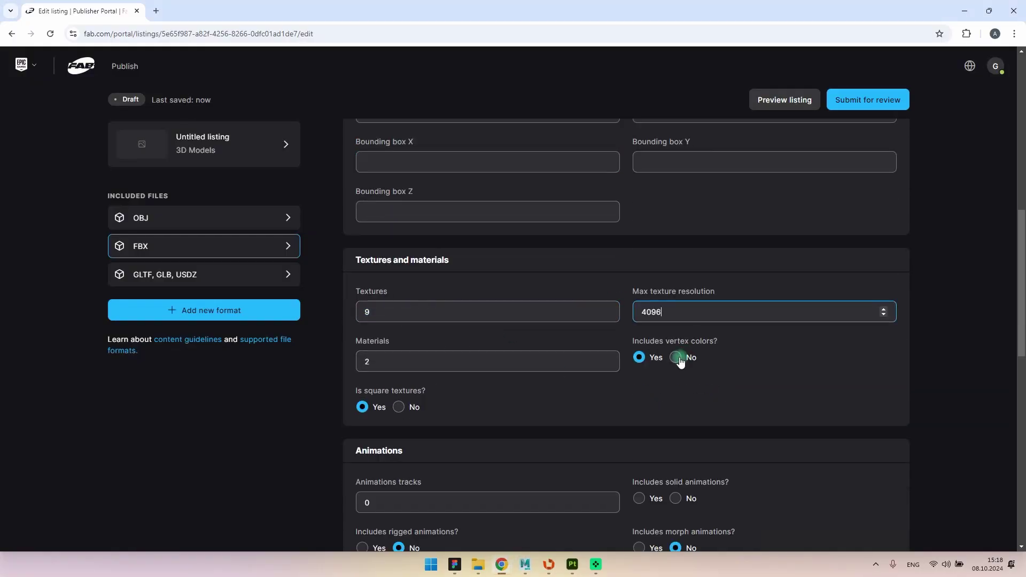
pyautogui.click(676, 358)
pyautogui.scroll(-1, 678, 321)
pyautogui.scroll(-3, 678, 299)
pyautogui.click(676, 285)
pyautogui.scroll(3, 277, 318)
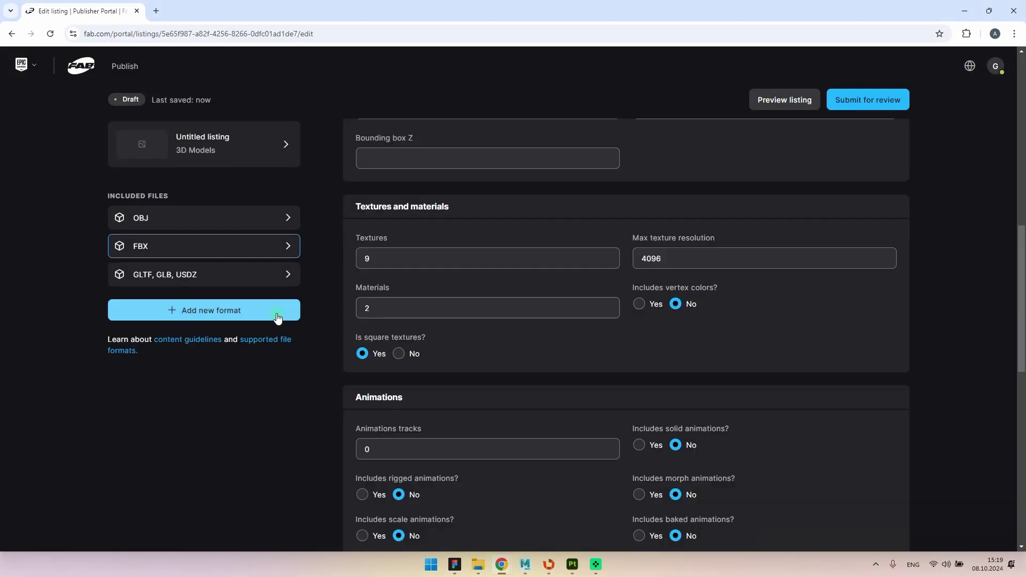
# Step: Add an Additional files format and upload the Vape_Textures zip archive
pyautogui.click(277, 318)
pyautogui.scroll(-2, 481, 374)
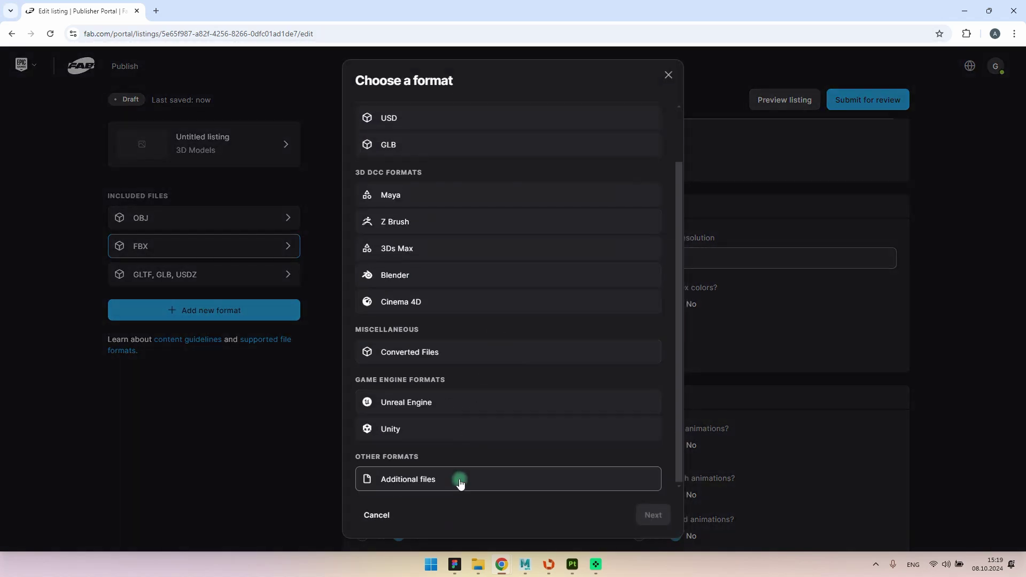
pyautogui.click(454, 482)
pyautogui.click(658, 514)
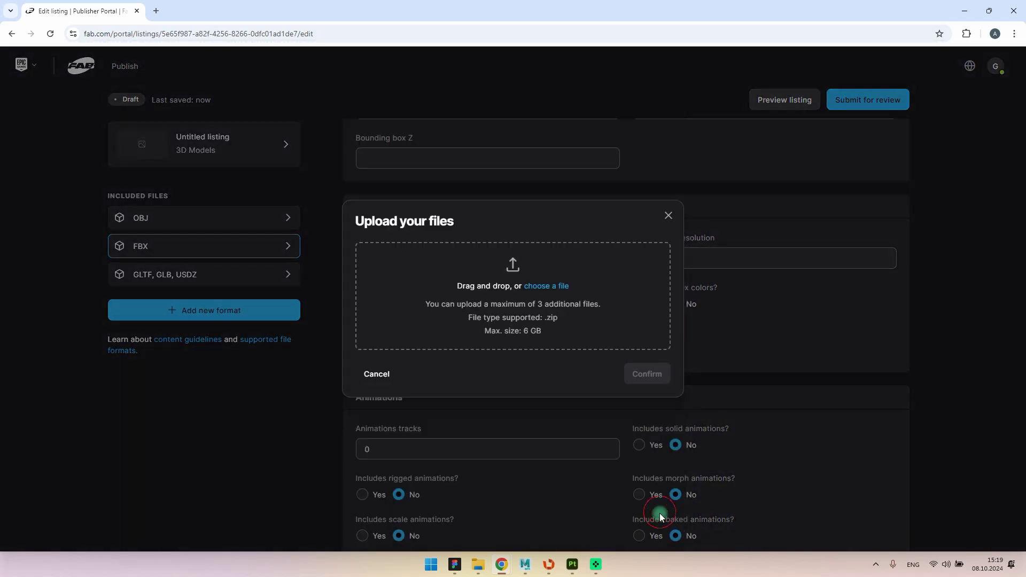
pyautogui.click(477, 564)
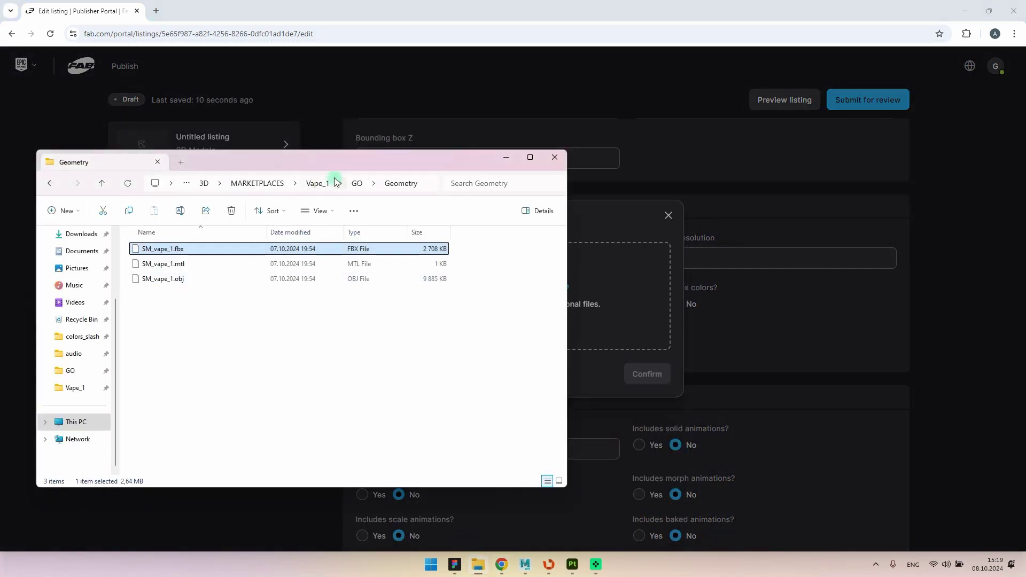
pyautogui.click(347, 183)
pyautogui.click(406, 291)
pyautogui.doubleClick(405, 291)
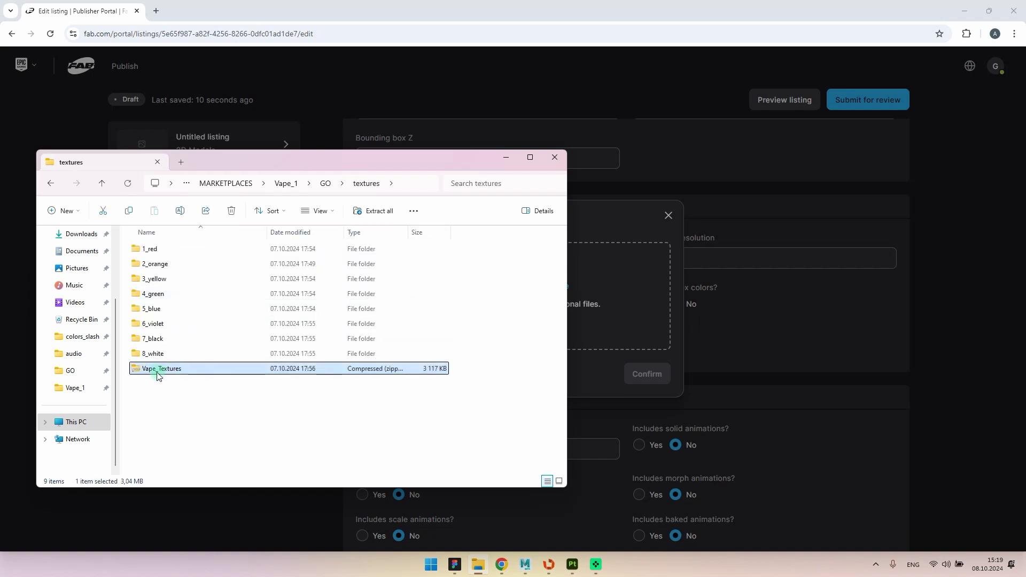
pyautogui.moveTo(198, 368); pyautogui.dragTo(581, 307)
pyautogui.click(651, 374)
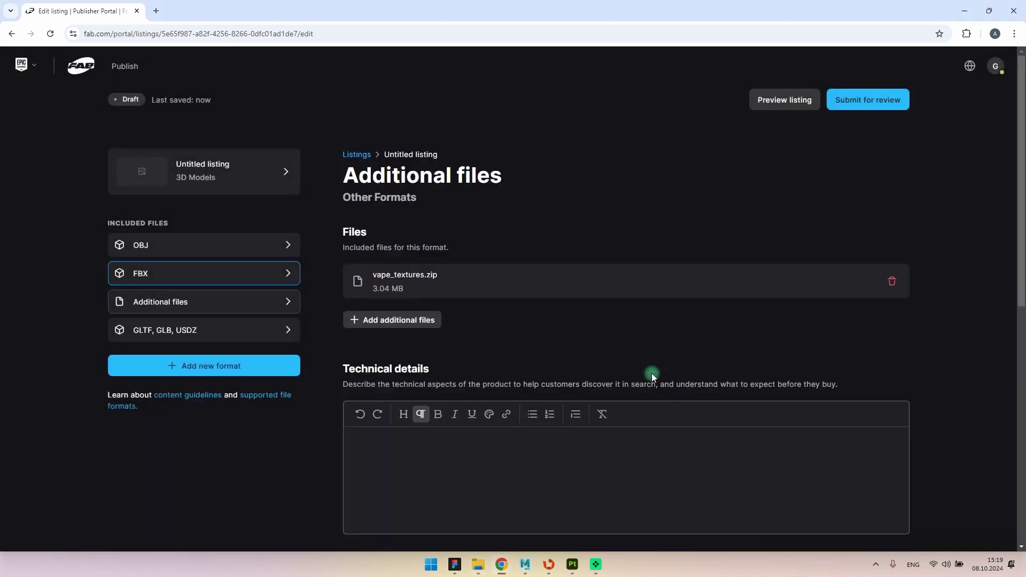
# Step: Type ARCHIVE WITH TEXTURES into the archive's Technical details
pyautogui.scroll(-1, 652, 373)
pyautogui.click(653, 388)
pyautogui.write('AR')
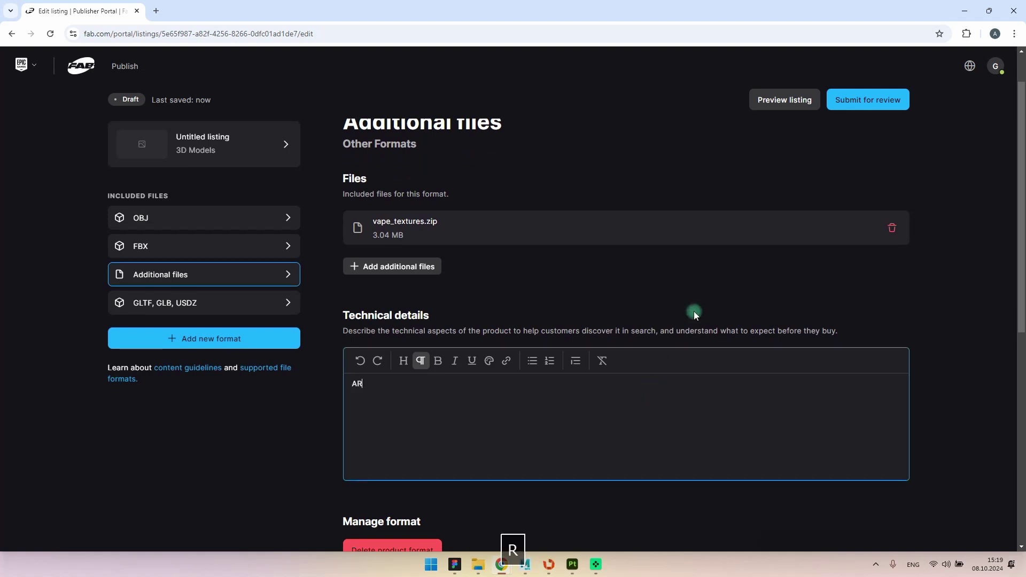
pyautogui.write('CHIVE WITH TEXTURES')
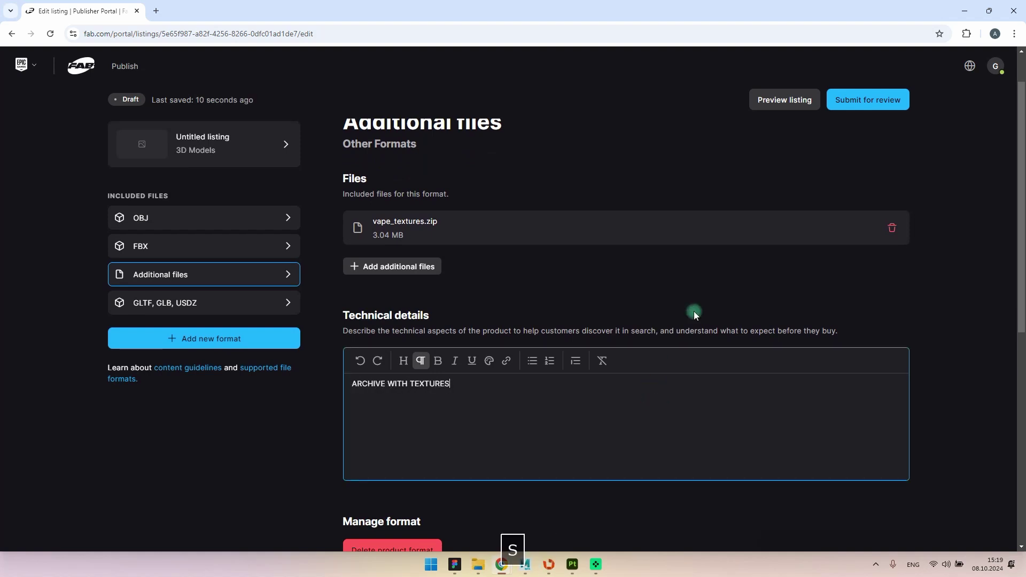
pyautogui.press('capslock')
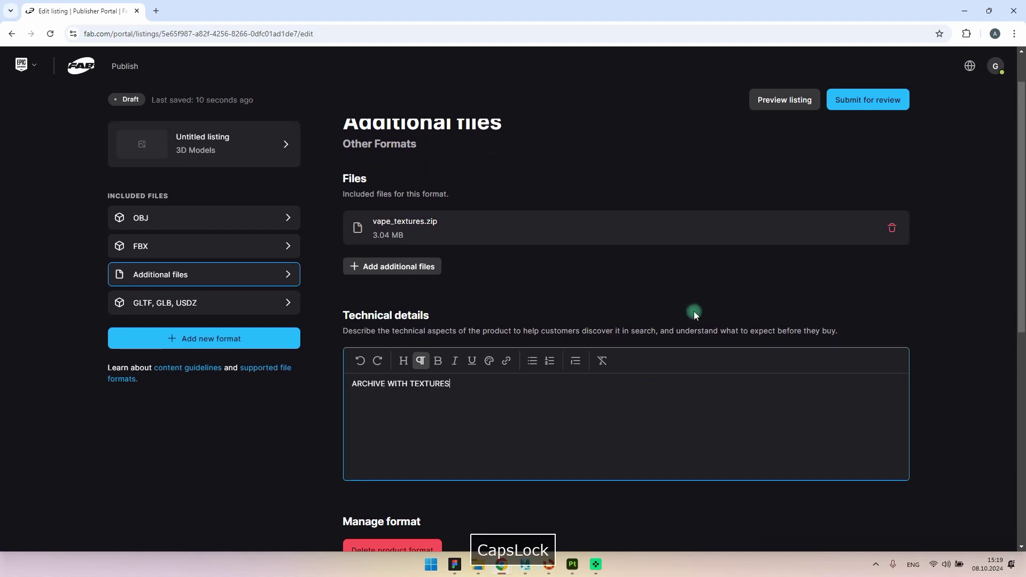
# Step: Title the listing 'POD system - electronic device' and paste the prepared description
pyautogui.scroll(1, 490, 216)
pyautogui.click(245, 180)
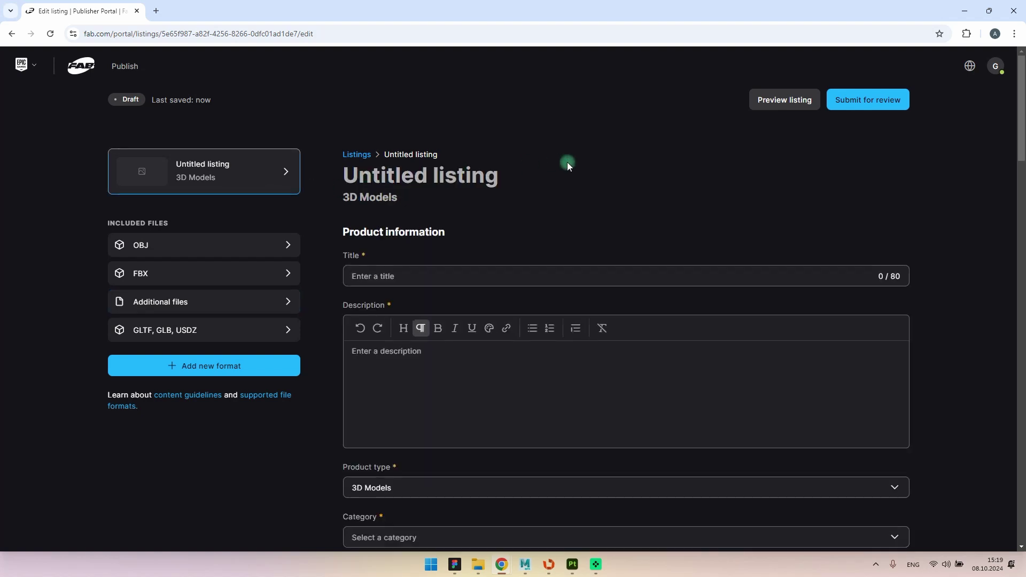
pyautogui.click(558, 276)
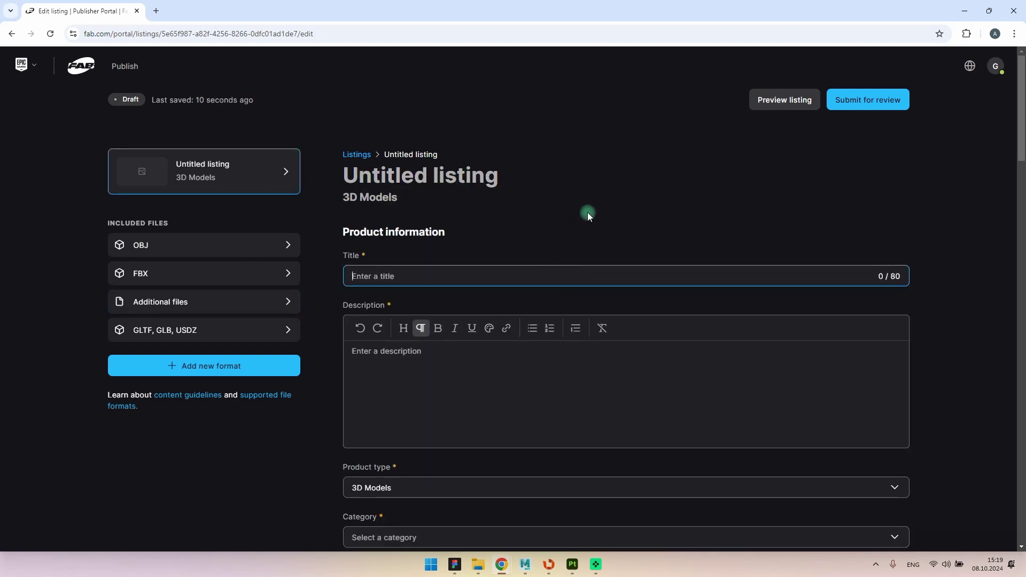
pyautogui.write('POD ')
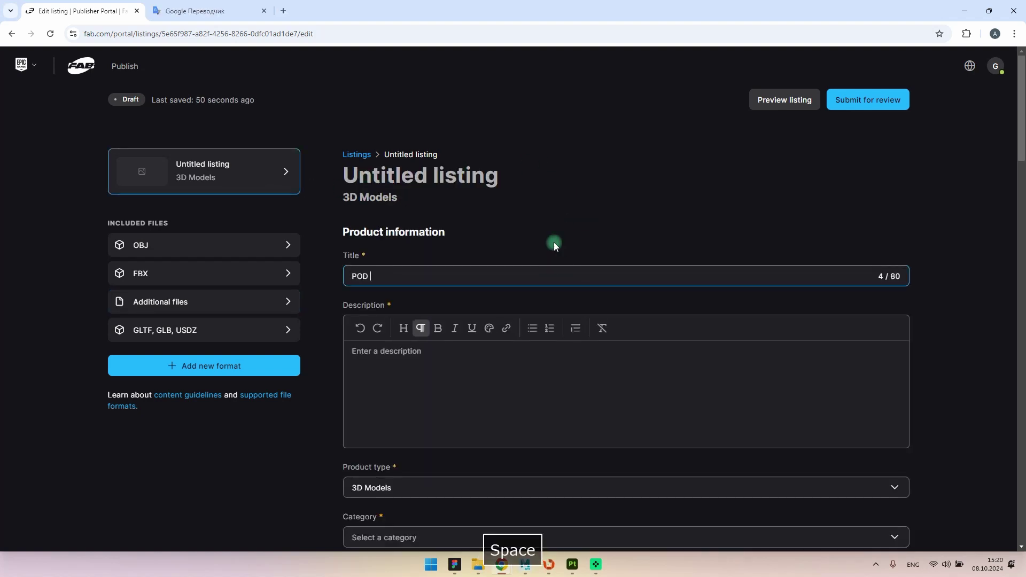
pyautogui.write('system - electronic dev')
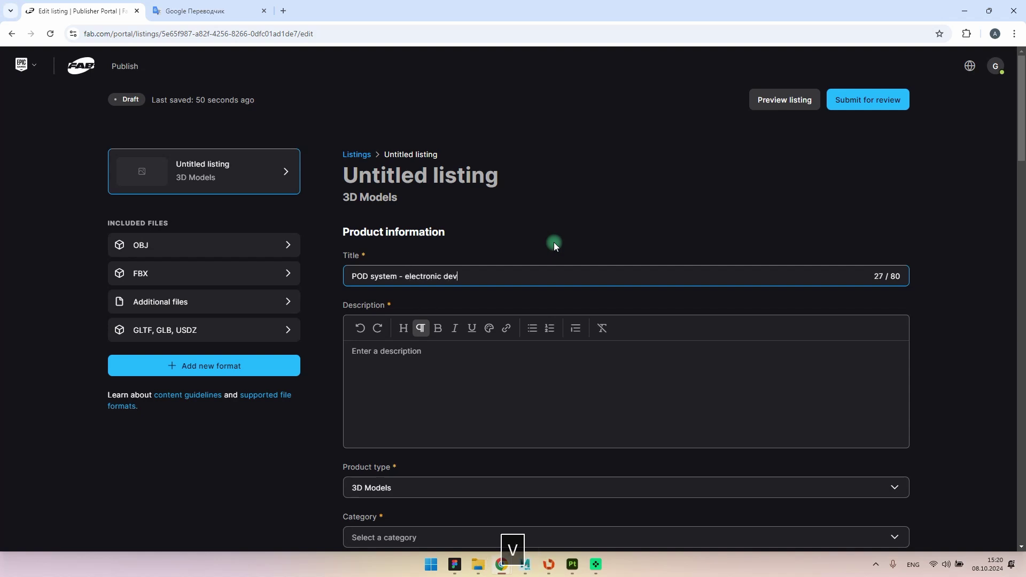
pyautogui.write('ice')
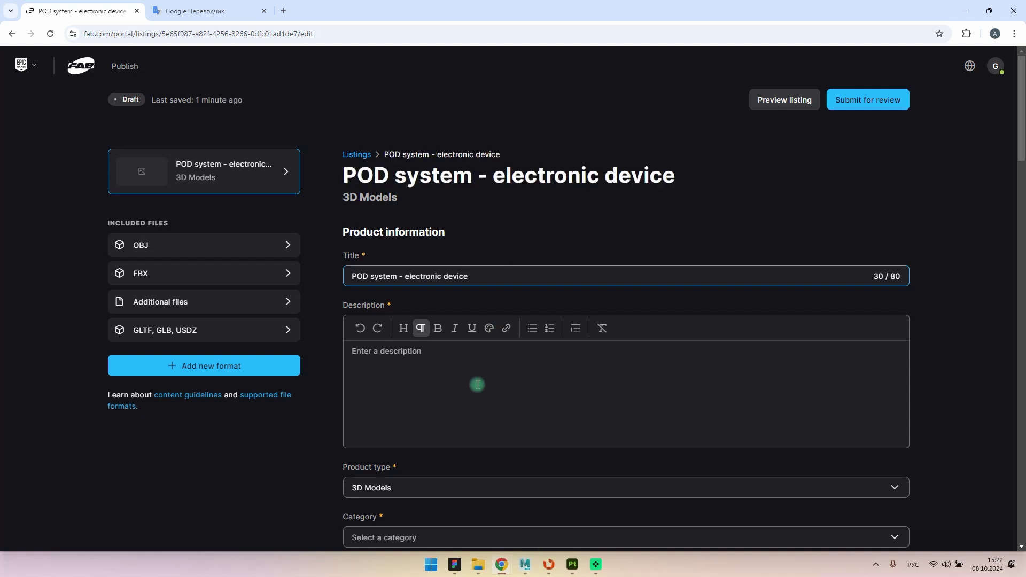
pyautogui.click(476, 382)
pyautogui.write('Electronic device for smoking liquid without nicotine and non-hazardous compositions. 3D model is medium polygonal and suitable for high-quality video advertising.')
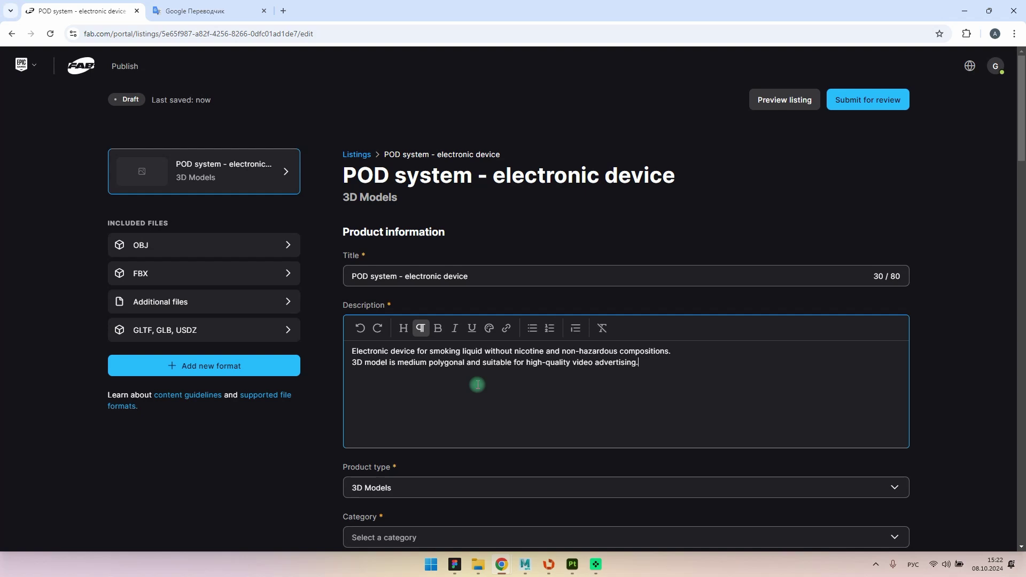
pyautogui.scroll(-4, 477, 384)
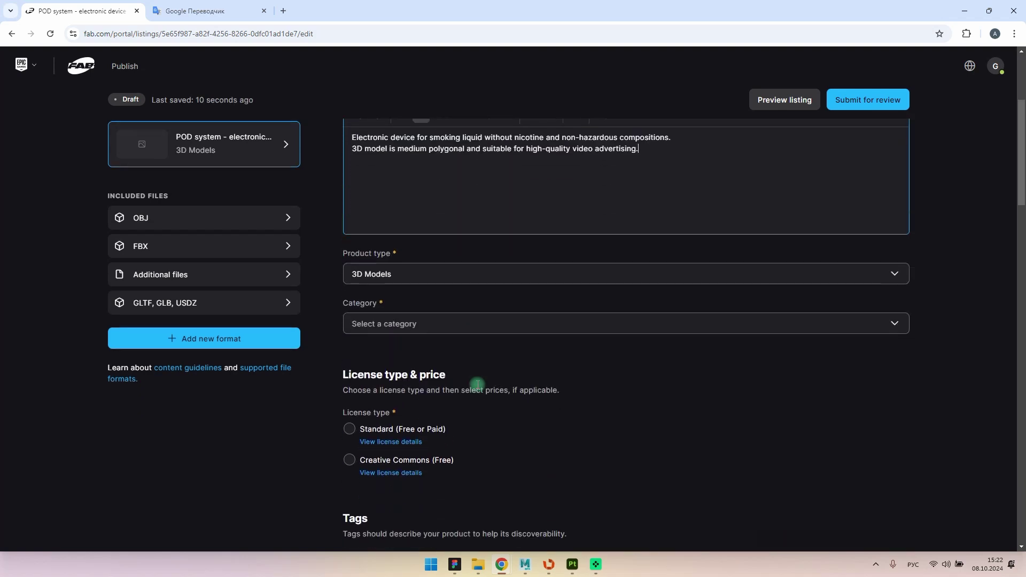
# Step: Set the category to Electronics & Technology and choose the Standard (Free or Paid) license
pyautogui.click(412, 323)
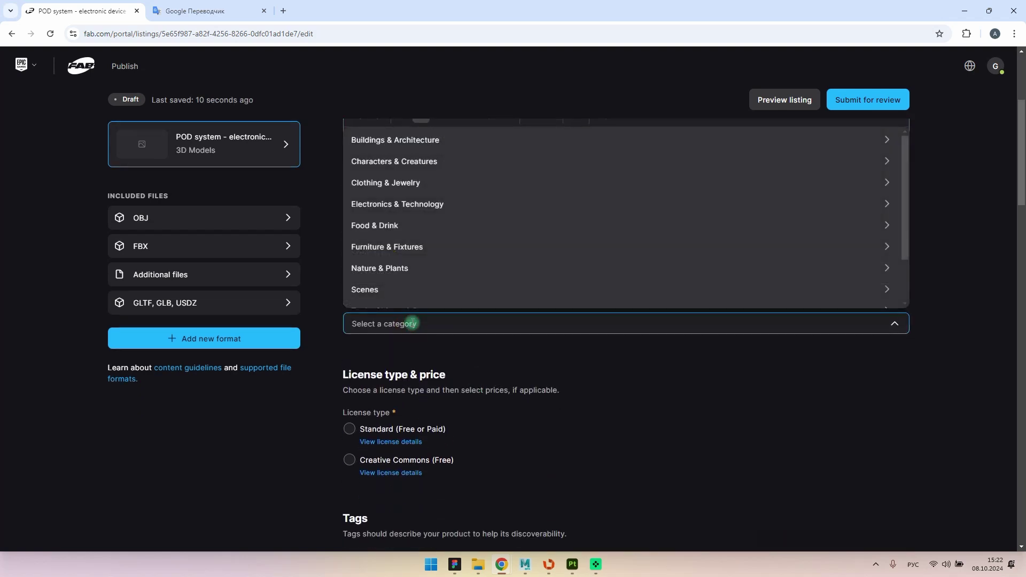
pyautogui.click(461, 203)
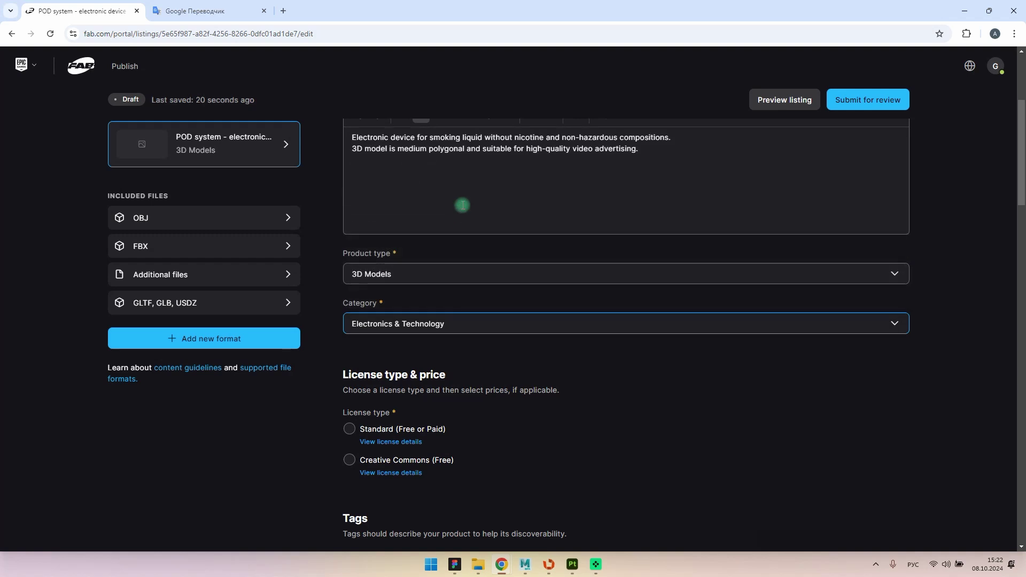
pyautogui.scroll(-3, 462, 205)
pyautogui.click(397, 270)
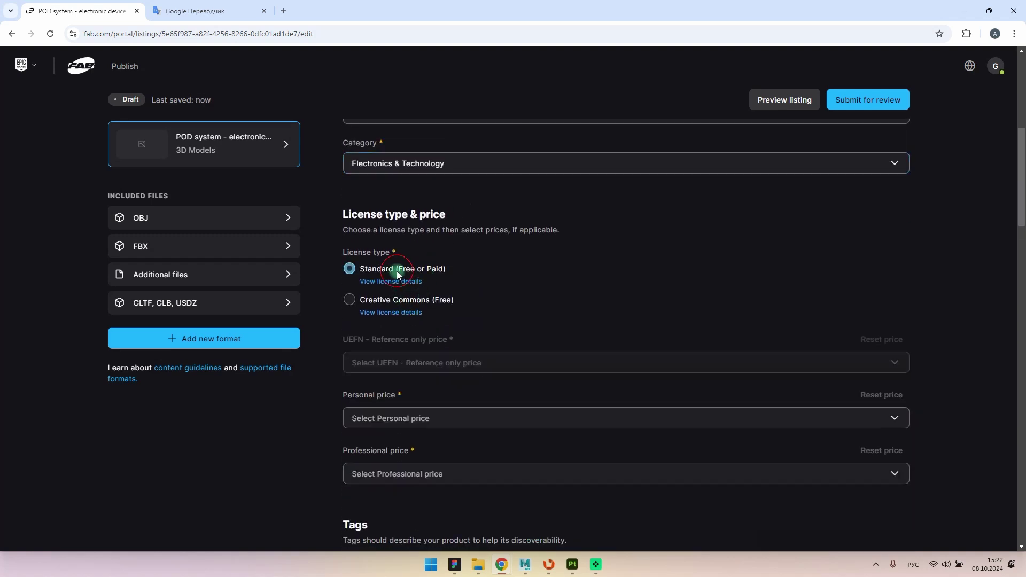
# Step: Set the personal price to 25.99 USD and the professional price to 39.99 USD
pyautogui.scroll(-3, 397, 271)
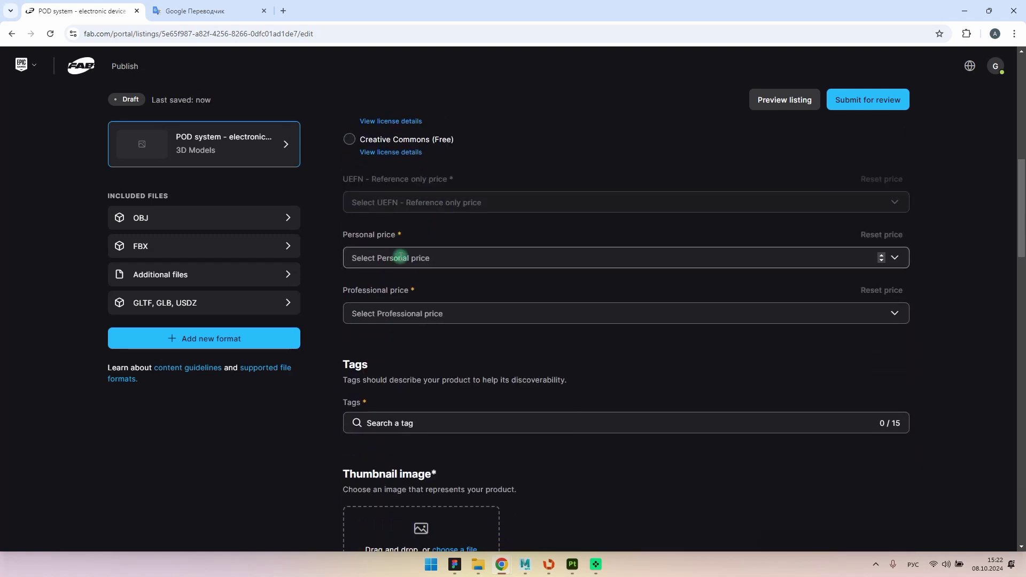
pyautogui.click(401, 257)
pyautogui.write('26')
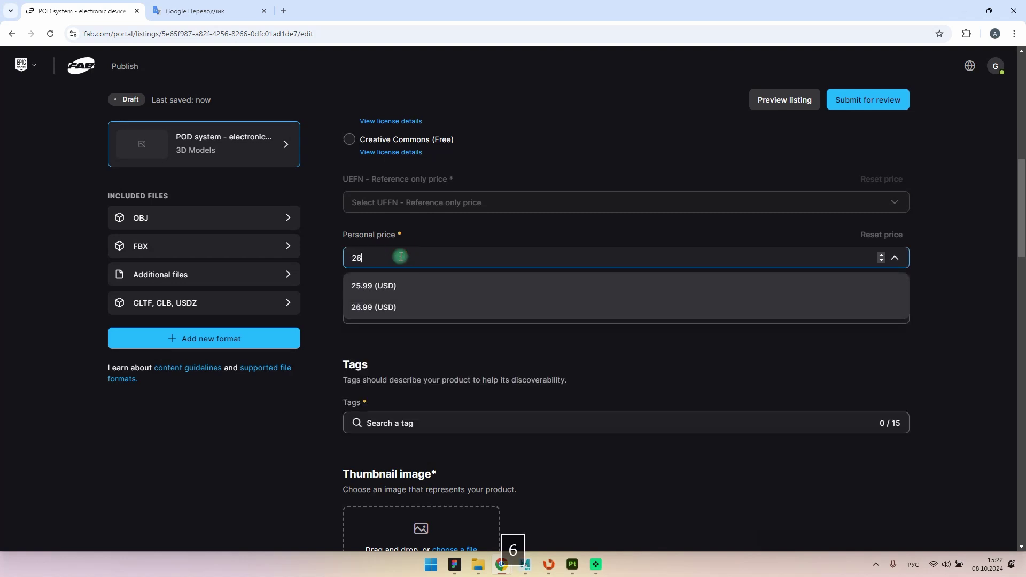
pyautogui.click(396, 285)
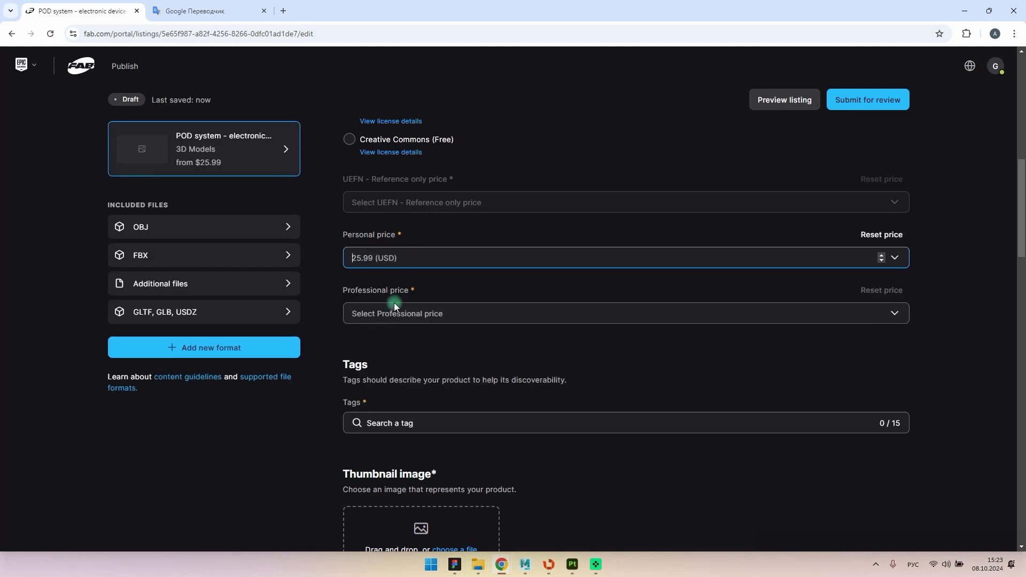
pyautogui.click(393, 310)
pyautogui.write('40')
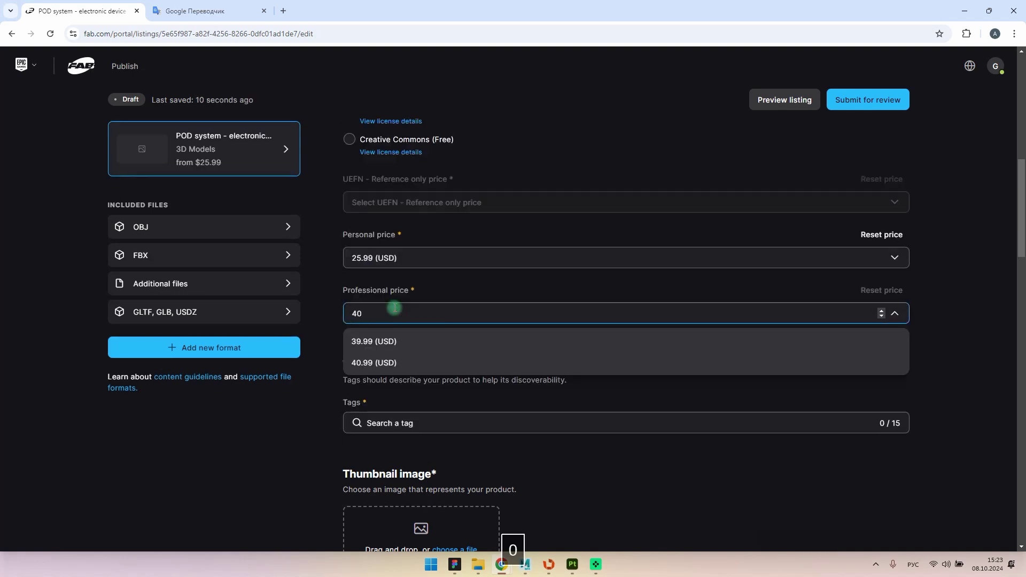
pyautogui.click(394, 340)
pyautogui.scroll(-2, 393, 336)
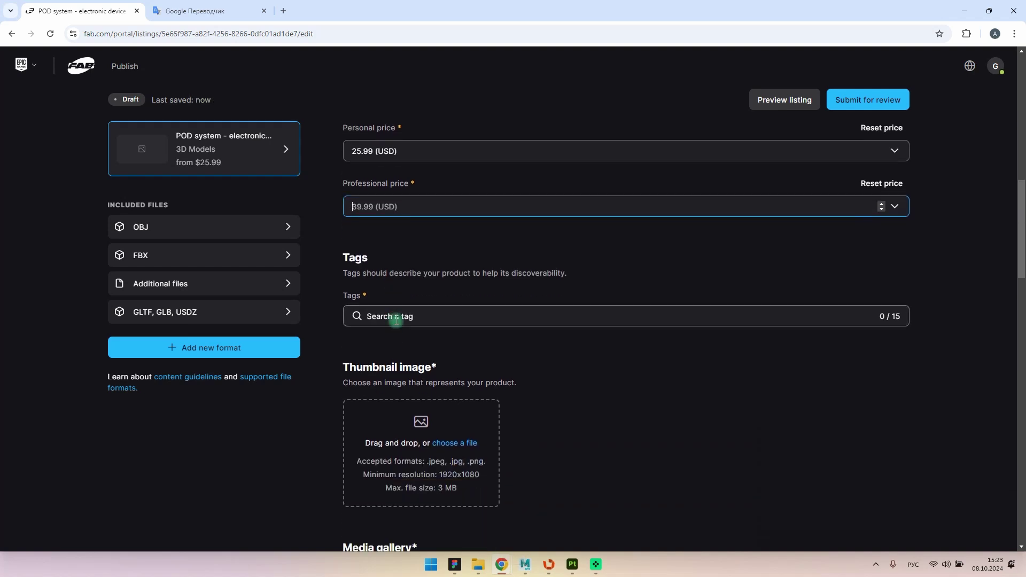
# Step: Add the tags Smoker, Tobacco, Pod and System to the listing
pyautogui.click(397, 318)
pyautogui.press('Return')
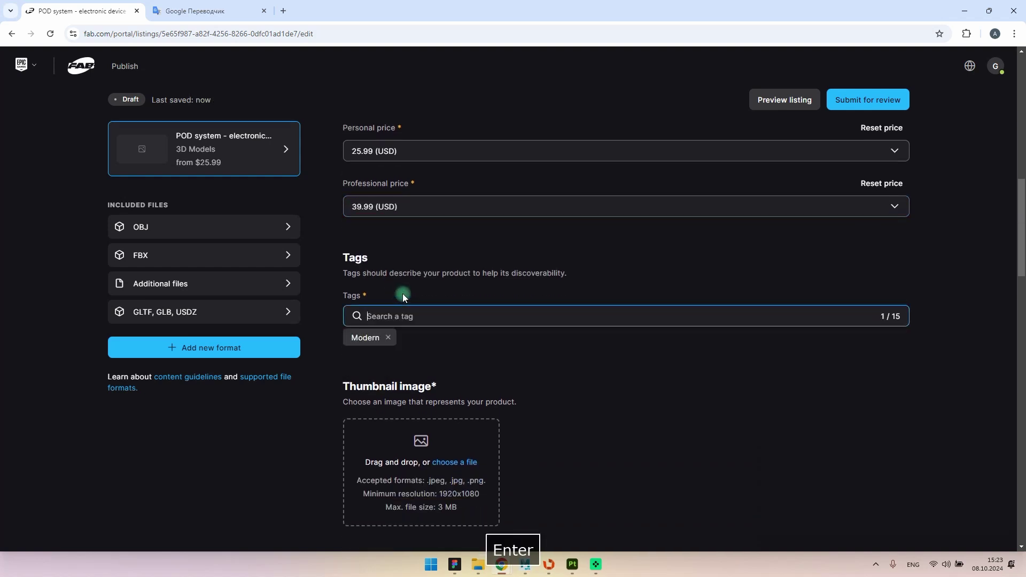
pyautogui.write('smoker')
pyautogui.press('Return')
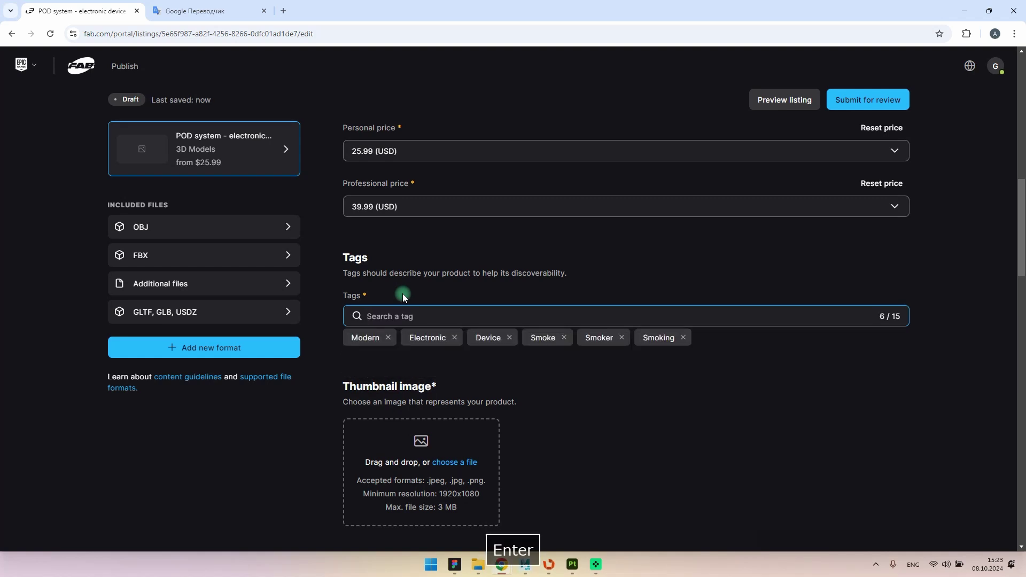
pyautogui.write('tobac')
pyautogui.press('Return')
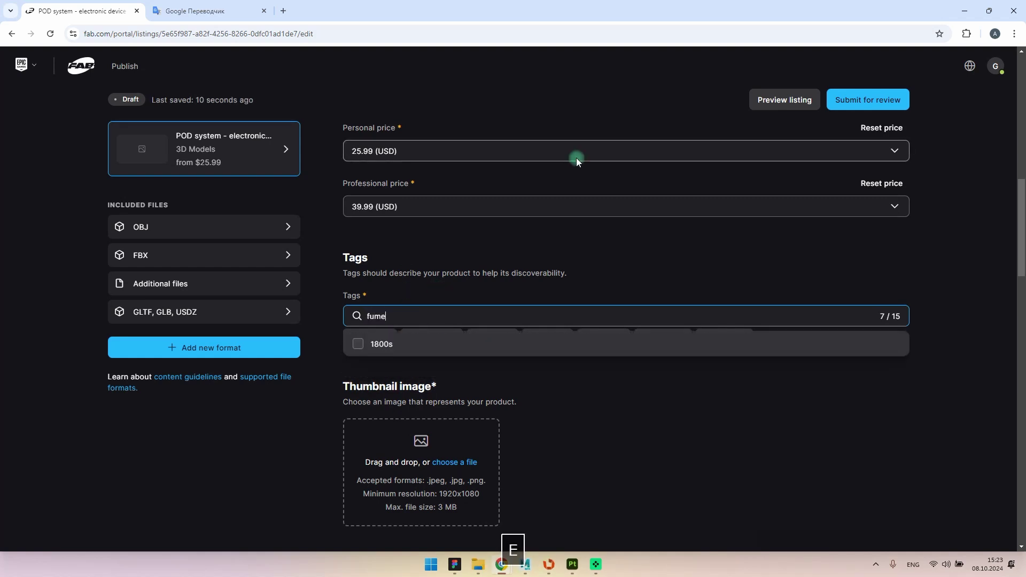
pyautogui.write('pod')
pyautogui.press('Return')
pyautogui.write('system')
pyautogui.press('Return')
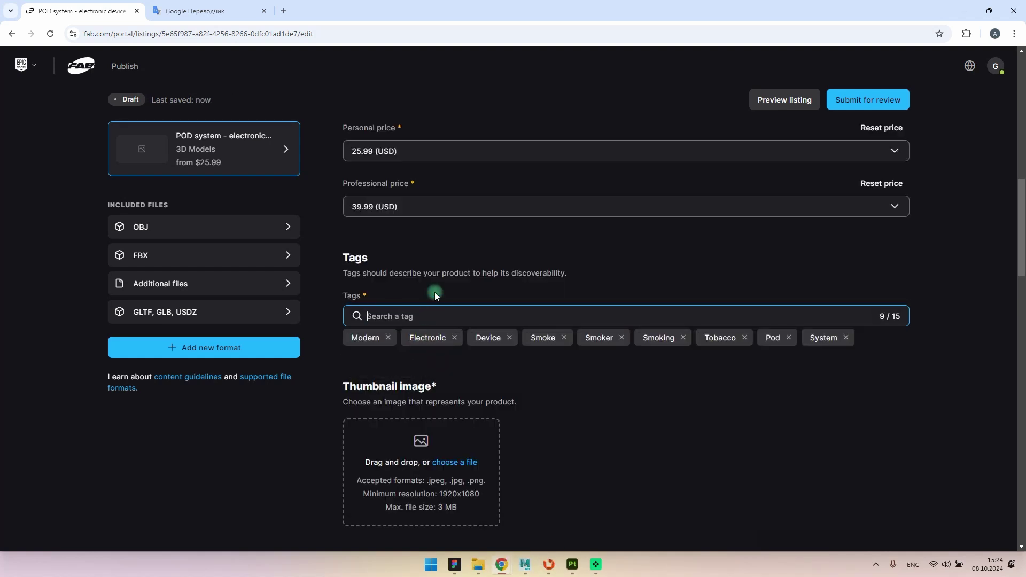
# Step: Add the Kit, Cigar, Cigarette and Vapor tags, clearing a mistyped entry
pyautogui.hotkey('ctrl', 'a')
pyautogui.write('vape')
pyautogui.press('Return')
pyautogui.write('лше')
pyautogui.press('BackSpace')
pyautogui.press('BackSpace')
pyautogui.press('BackSpace')
pyautogui.write('kit')
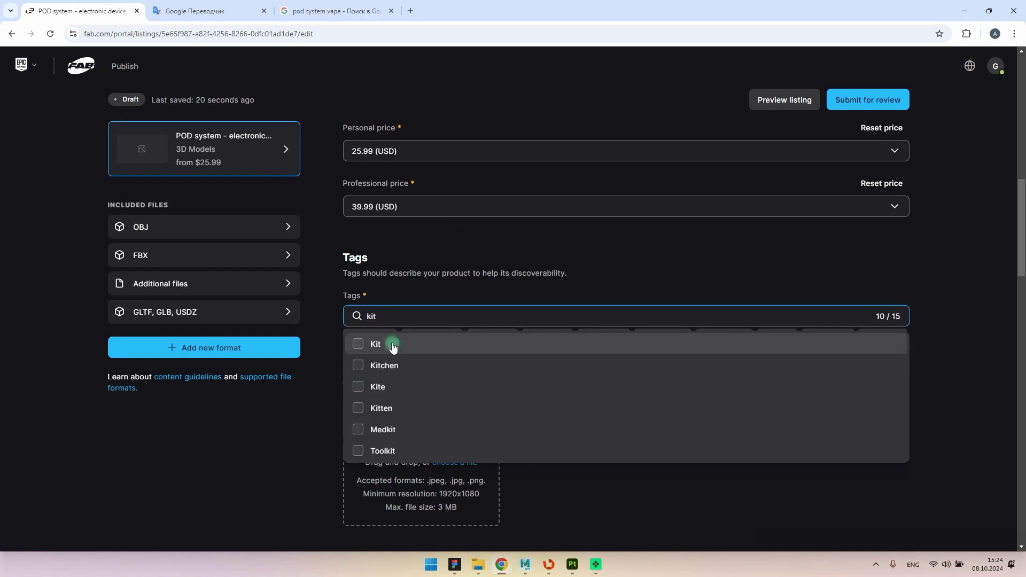
pyautogui.press('Return')
pyautogui.write('cigar')
pyautogui.press('Return')
pyautogui.write('cigarette')
pyautogui.press('Return')
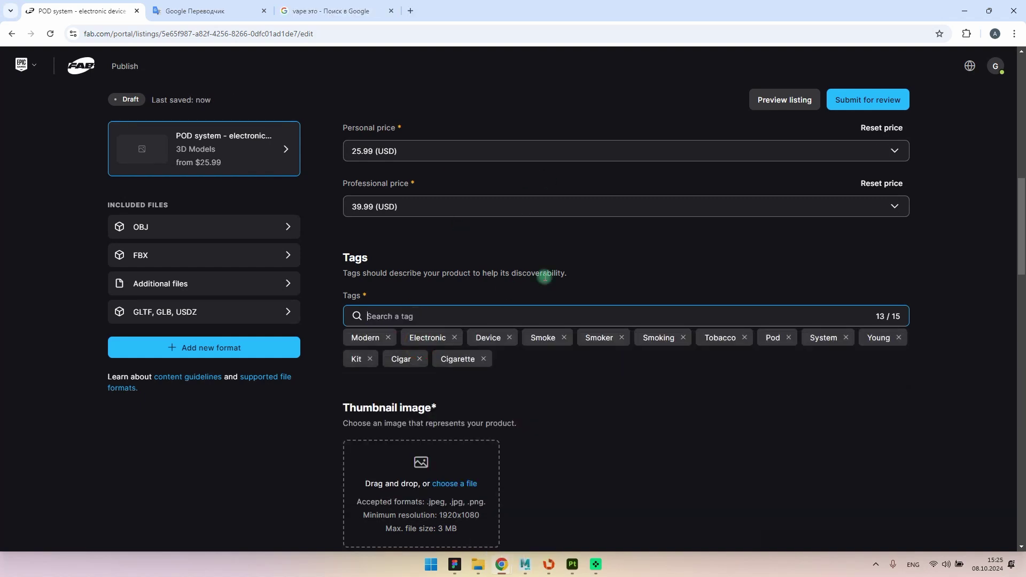
pyautogui.write('vapor')
pyautogui.press('Return')
# Step: Clear the stray search text and add Advertising as the fifteenth tag
pyautogui.write('cigar')
pyautogui.hotkey('ctrl', 'a')
pyautogui.press('BackSpace')
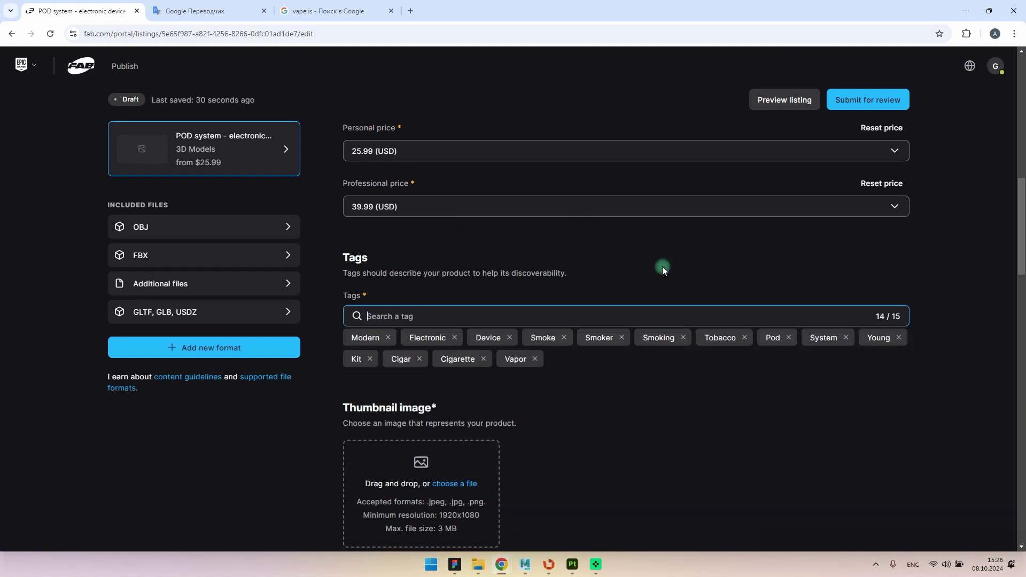
pyautogui.write('promo')
pyautogui.hotkey('ctrl', 'a')
pyautogui.write('advertising')
pyautogui.press('Return')
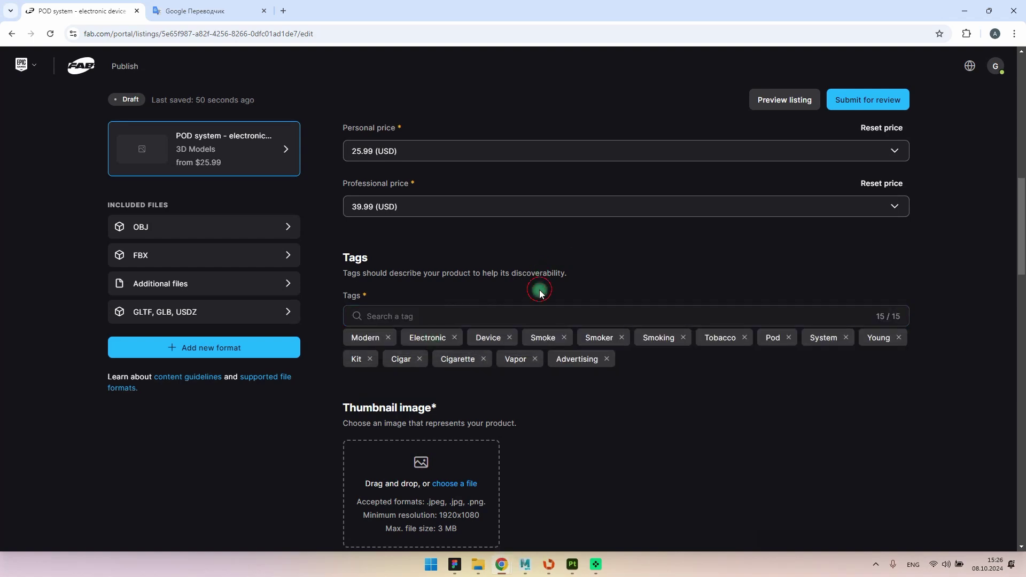
# Step: Check the Figma product renders, then set the POD SYSTEM '8 colors' image as thumbnail
pyautogui.scroll(-4, 540, 290)
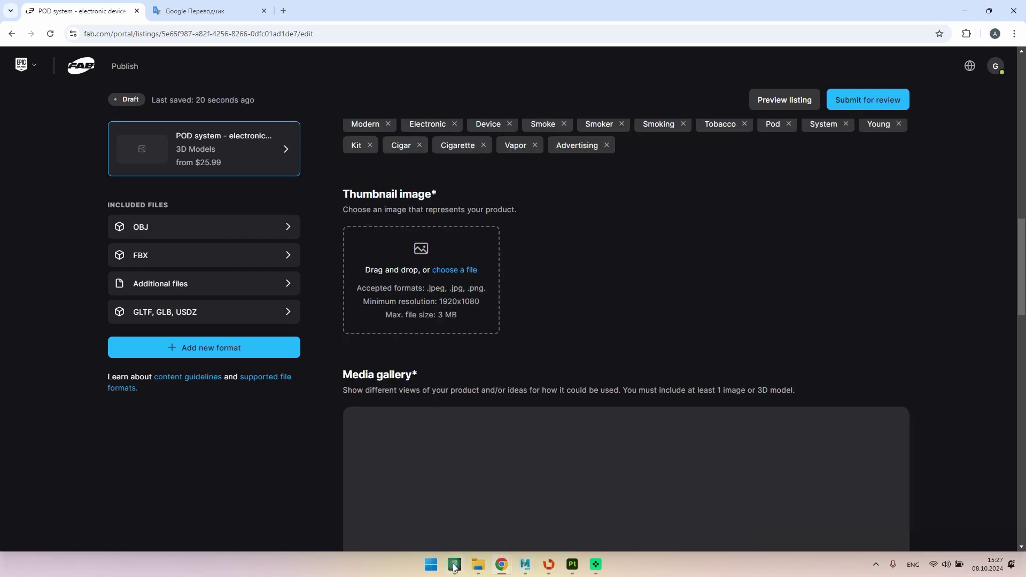
pyautogui.click(454, 564)
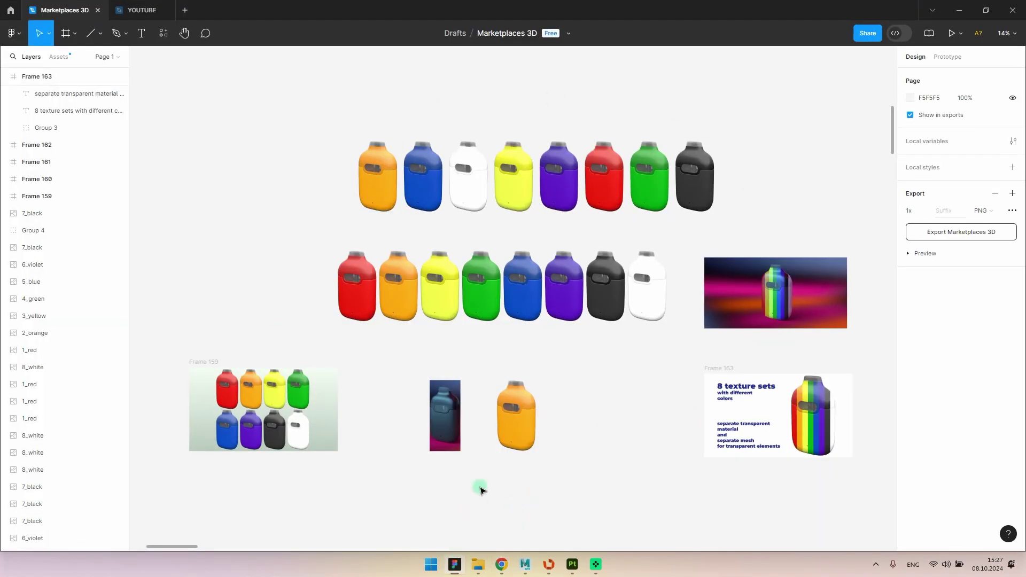
pyautogui.hotkey('alt', 'Tab')
pyautogui.click(434, 270)
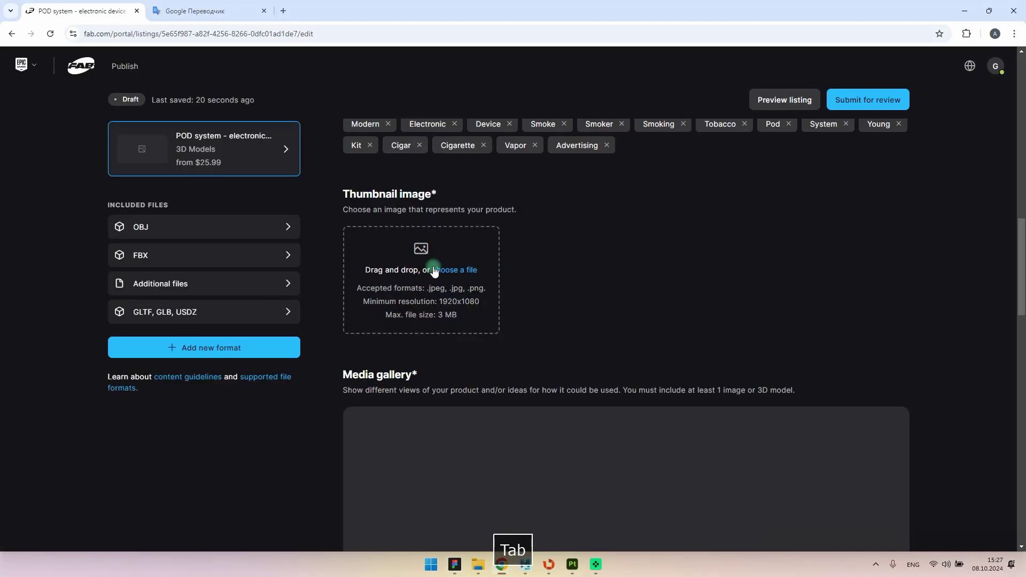
pyautogui.click(529, 237)
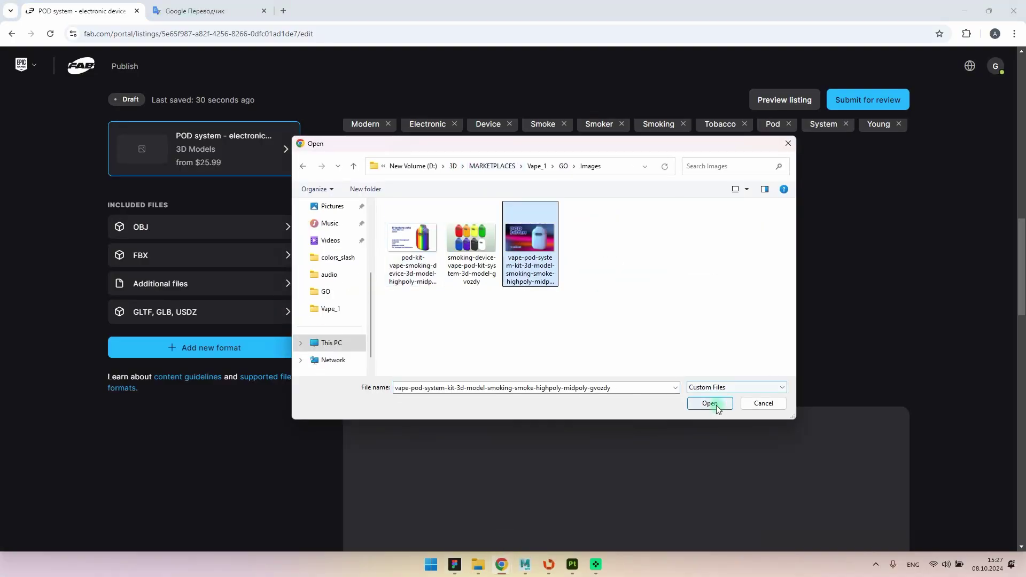
pyautogui.click(710, 403)
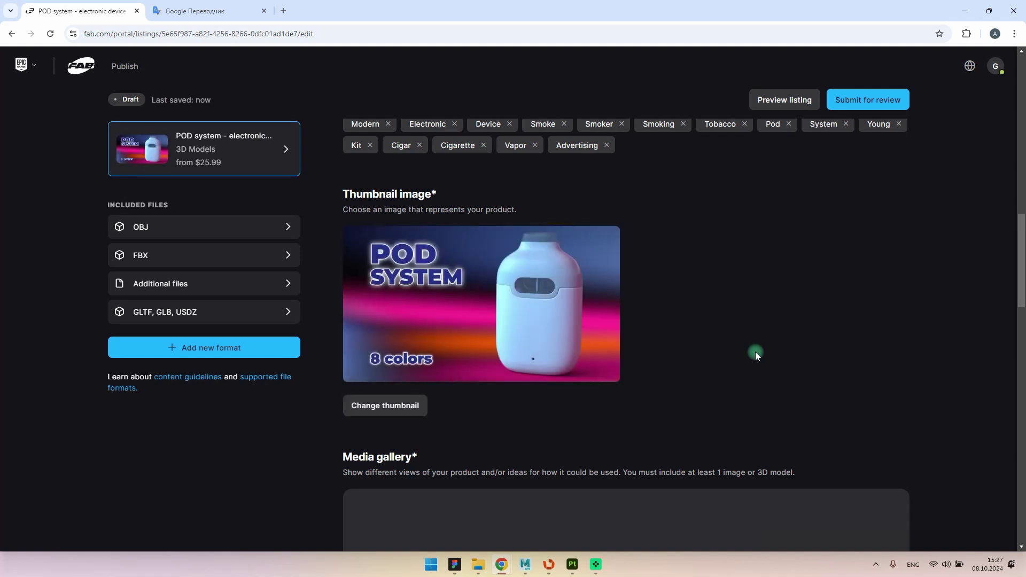
# Step: Upload the '8 texture sets' render and the colour-variants lineup together as gallery images
pyautogui.scroll(-6, 755, 352)
pyautogui.click(636, 519)
pyautogui.click(626, 469)
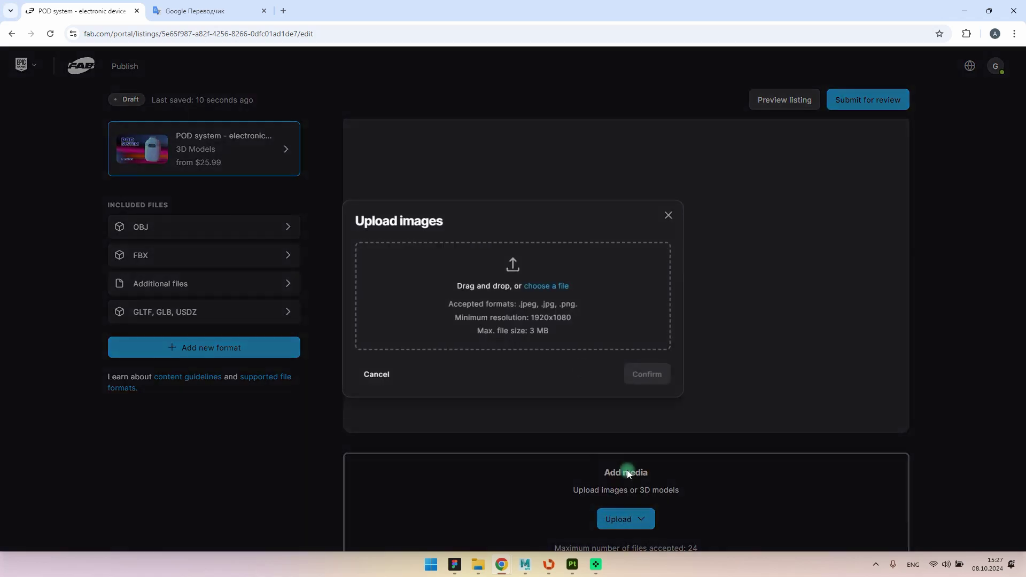
pyautogui.click(569, 305)
pyautogui.click(413, 235)
pyautogui.keyDown('ctrl'); pyautogui.click(475, 235); pyautogui.keyUp('ctrl')
pyautogui.press('Return')
pyautogui.click(660, 395)
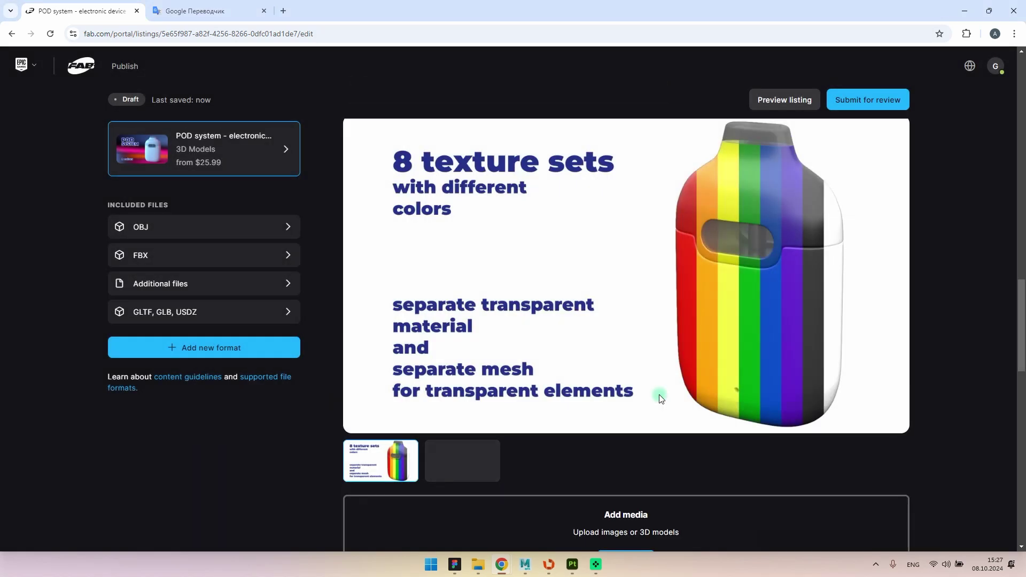
pyautogui.scroll(-3, 659, 398)
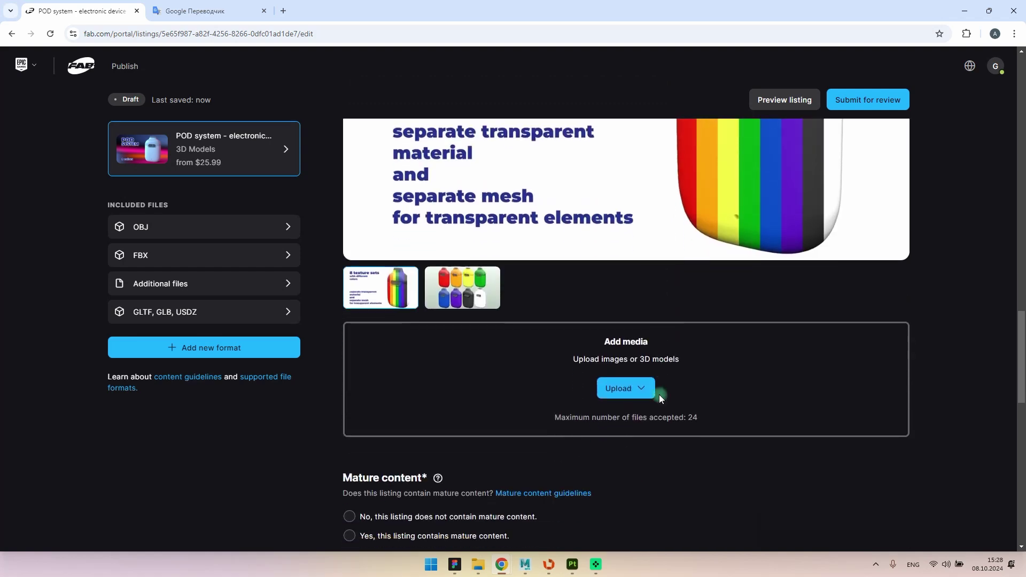
pyautogui.scroll(-2, 659, 398)
# Step: Upload SM_vape_1.fbx from the GO\Geometry folder as a 3D model gallery item
pyautogui.click(636, 297)
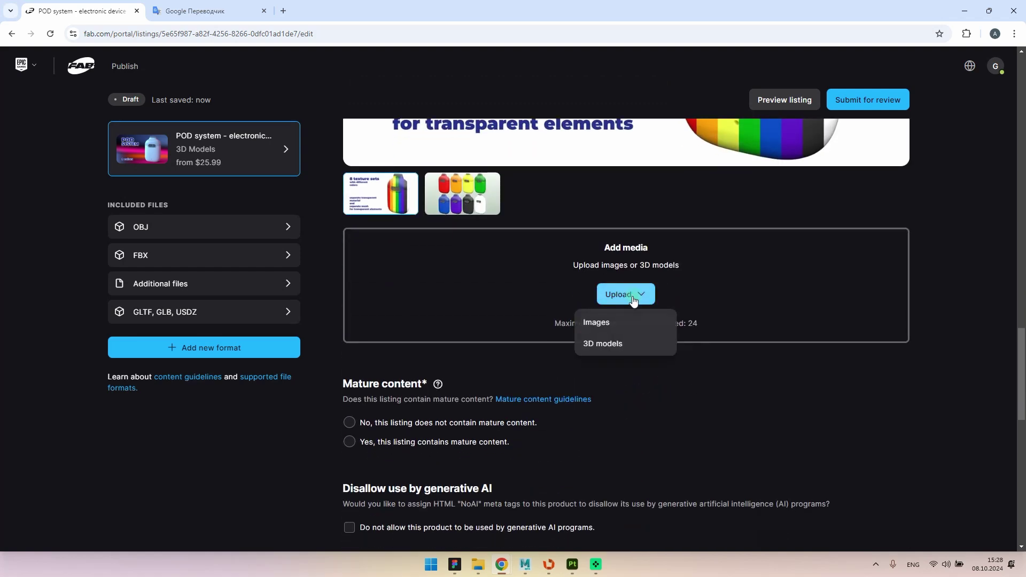
pyautogui.click(620, 344)
pyautogui.click(582, 323)
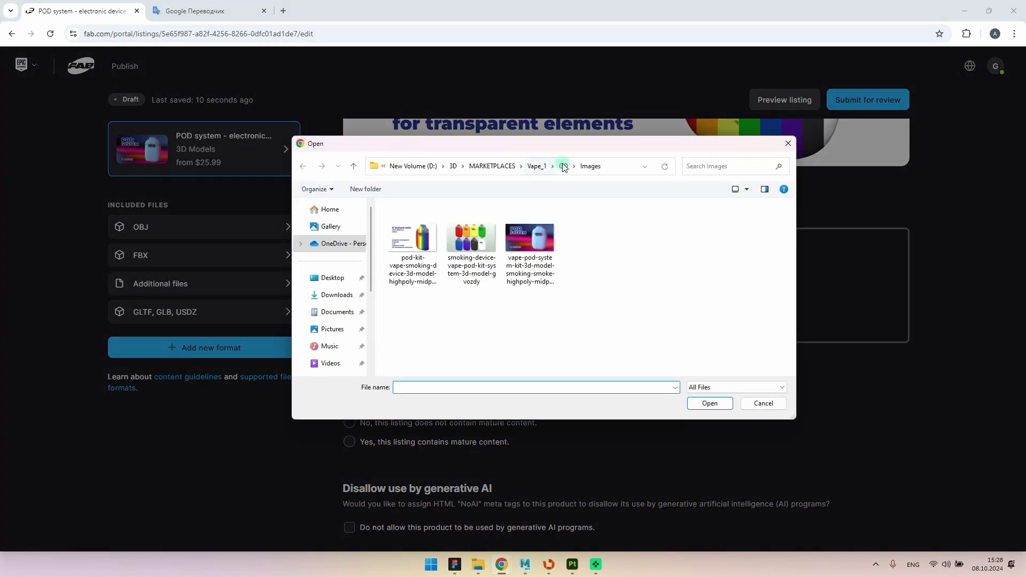
pyautogui.click(564, 166)
pyautogui.doubleClick(455, 221)
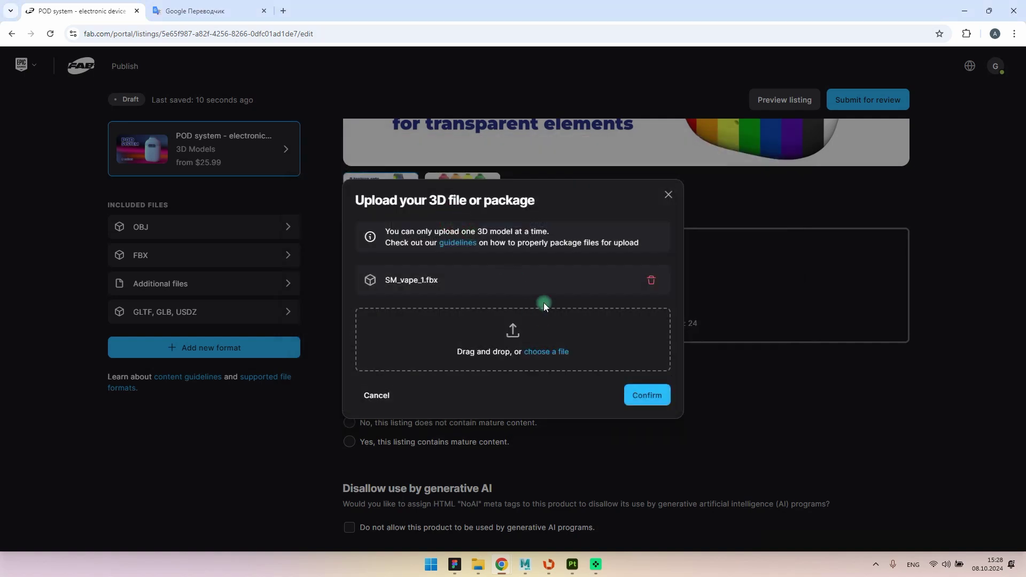
pyautogui.click(650, 396)
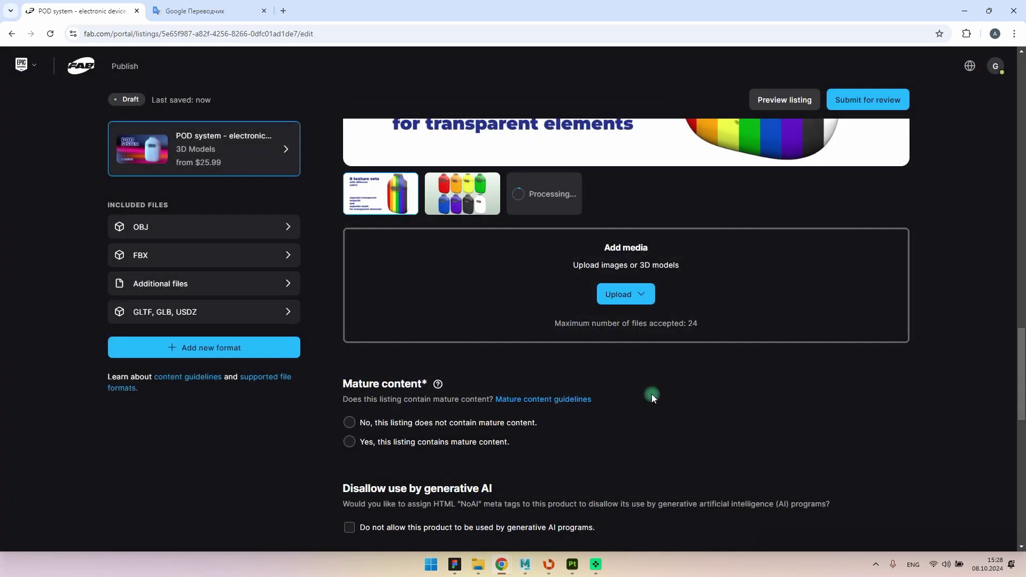
pyautogui.scroll(6, 652, 394)
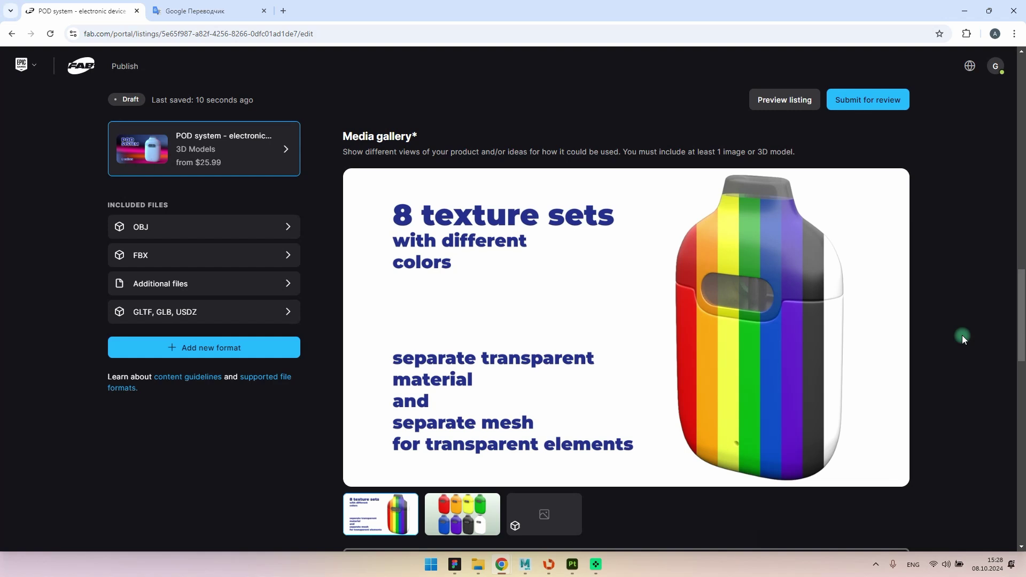
# Step: Open the model's 3D viewer settings and browse its lambert materials
pyautogui.click(563, 511)
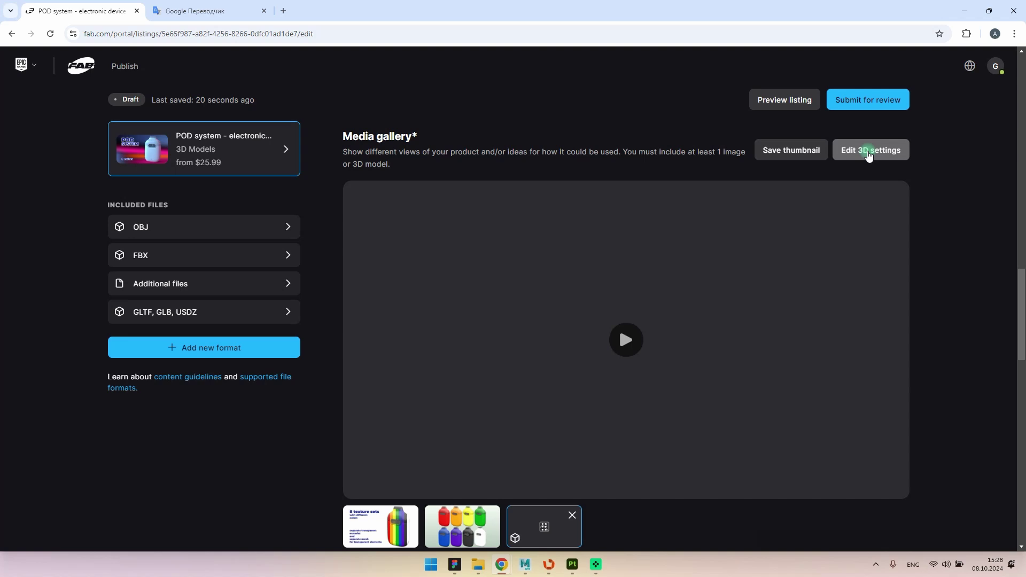
pyautogui.click(869, 151)
pyautogui.middleClick(242, 4)
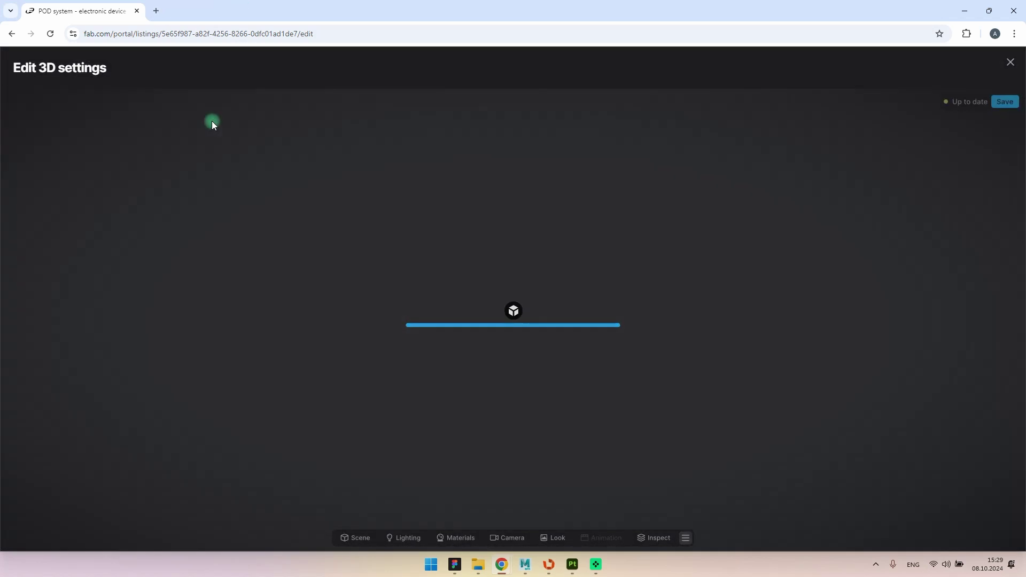
pyautogui.click(469, 541)
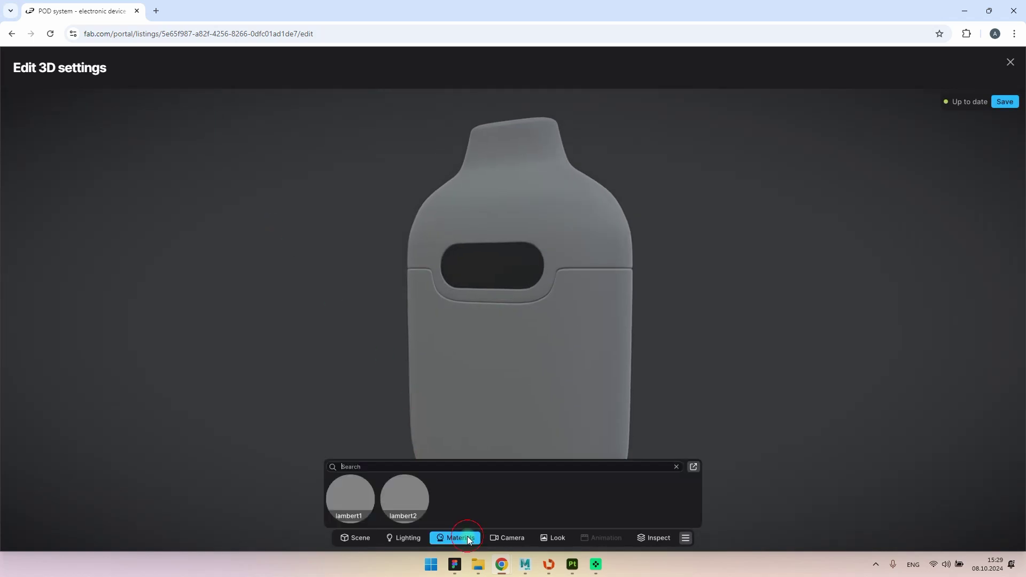
pyautogui.click(406, 493)
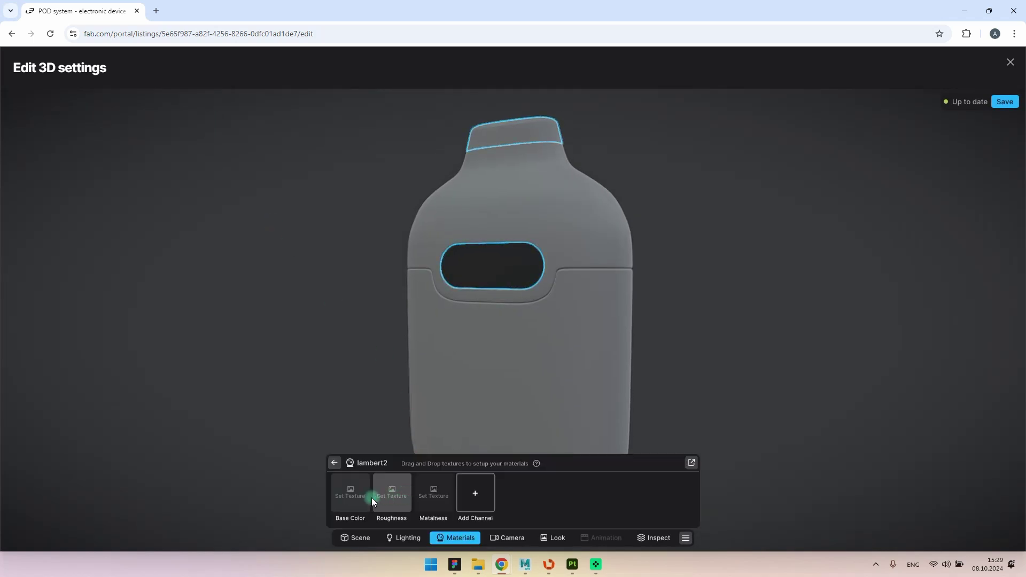
pyautogui.click(329, 460)
# Step: Load all textures from the 2_orange folder onto the lambert1 material
pyautogui.click(340, 498)
pyautogui.click(623, 392)
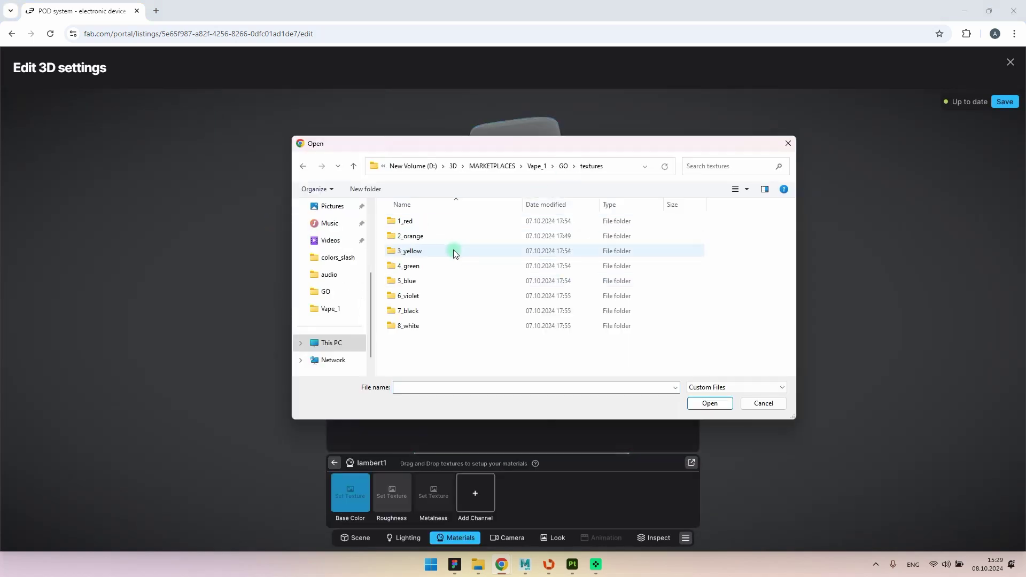
pyautogui.doubleClick(453, 253)
pyautogui.hotkey('ctrl', 'a')
pyautogui.click(704, 402)
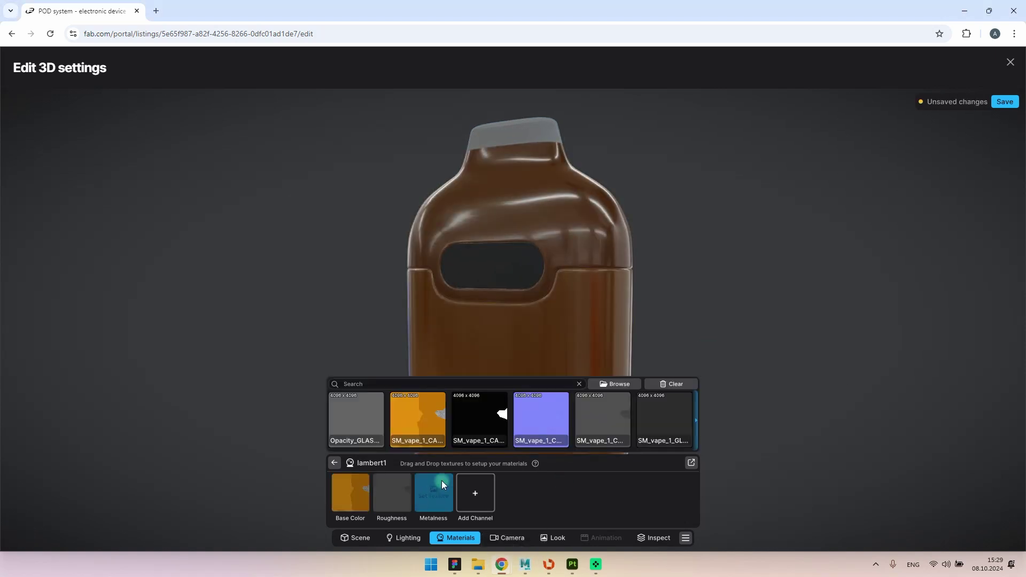
# Step: Assign the glass textures to lambert2 and give it an Opacity channel
pyautogui.click(355, 495)
pyautogui.moveTo(546, 419)
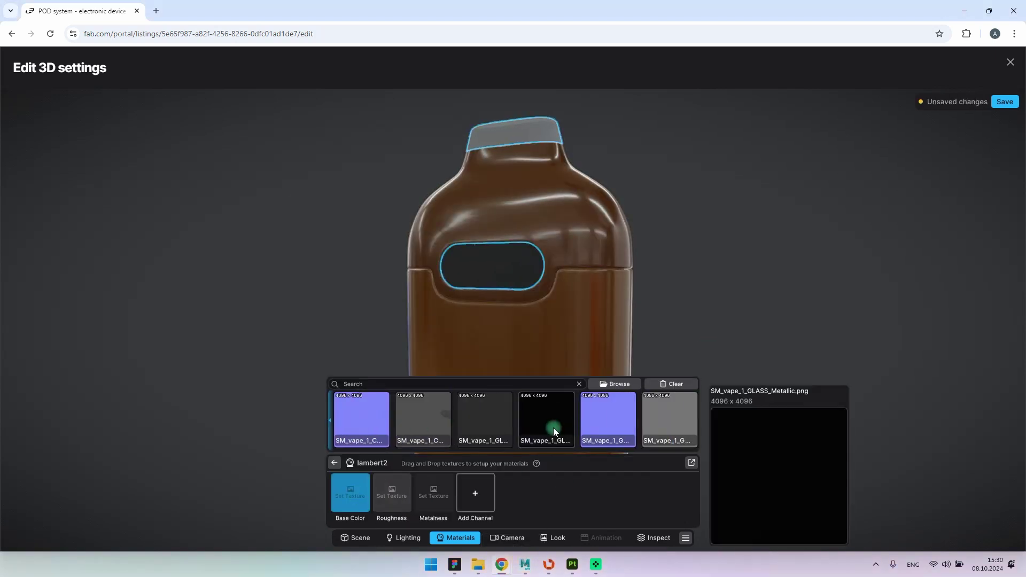
pyautogui.click(546, 424)
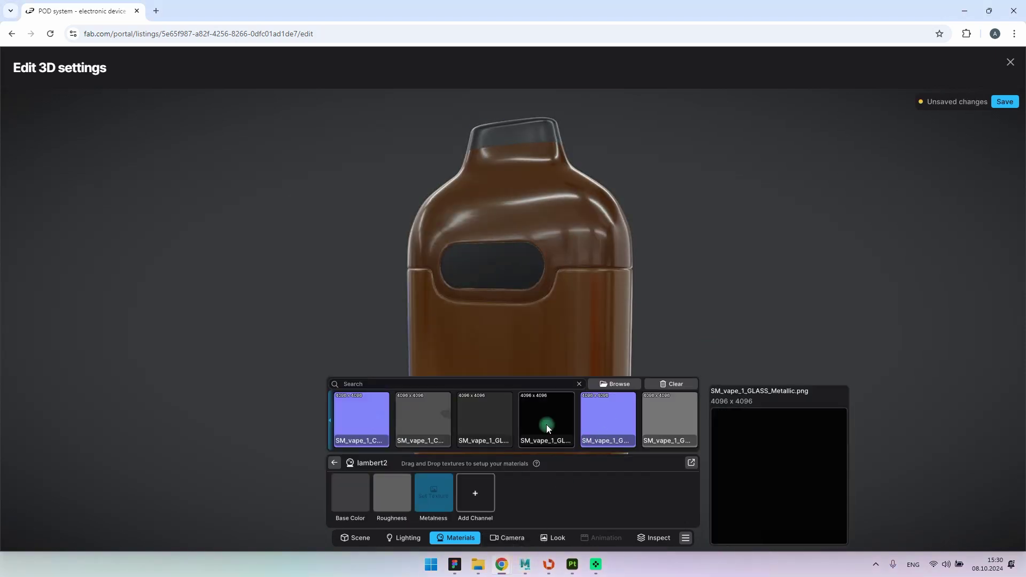
pyautogui.scroll(-2, 589, 393)
pyautogui.click(588, 416)
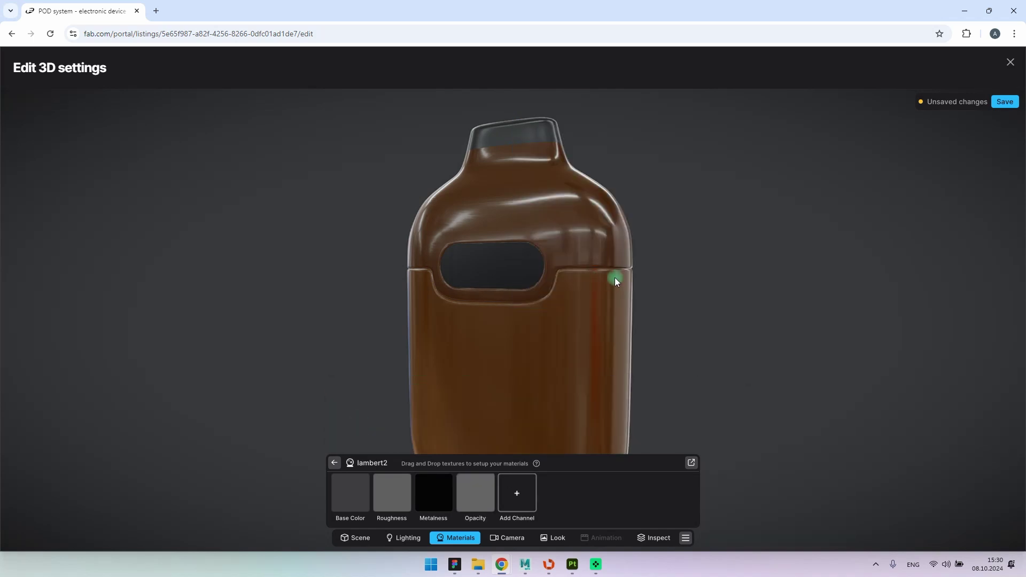
pyautogui.moveTo(616, 279)
pyautogui.mouseDown()
pyautogui.moveTo(553, 268)
pyautogui.moveTo(581, 259)
pyautogui.moveTo(643, 297)
pyautogui.moveTo(673, 297)
pyautogui.moveTo(674, 286)
pyautogui.moveTo(611, 303)
pyautogui.mouseUp()
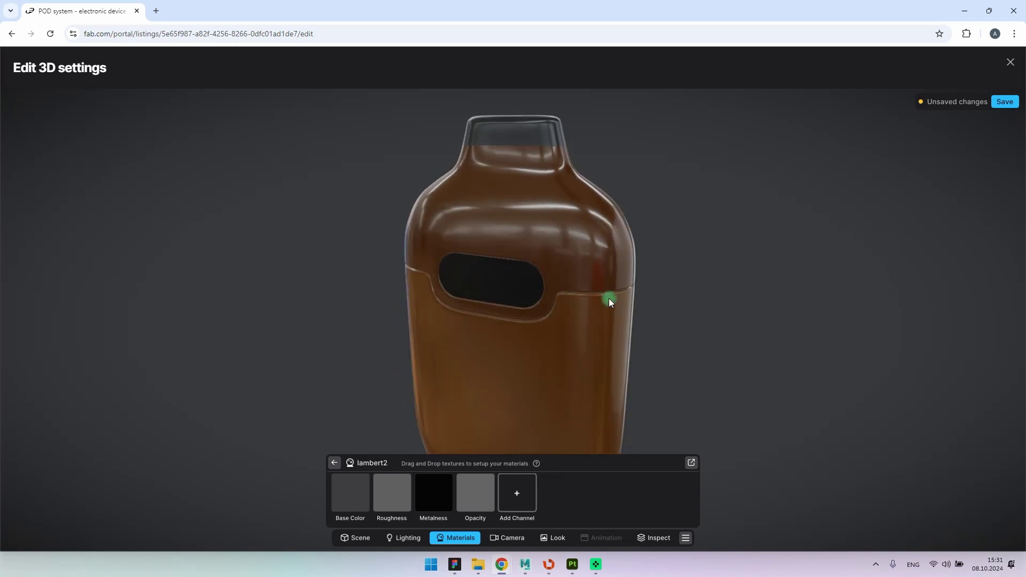
# Step: Review Light 1 in the scene's lighting options, then save the 3D scene
pyautogui.click(408, 538)
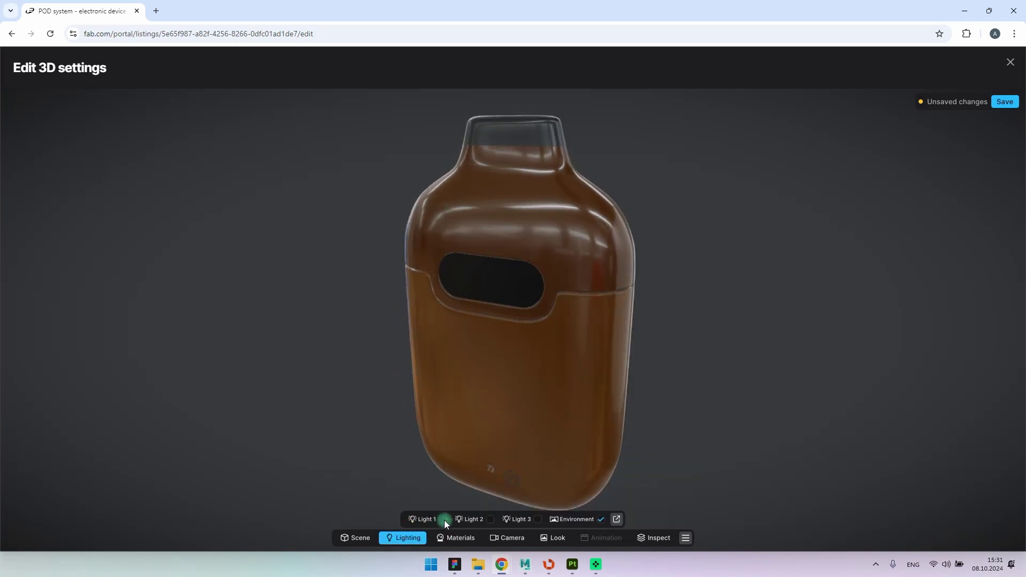
pyautogui.click(445, 521)
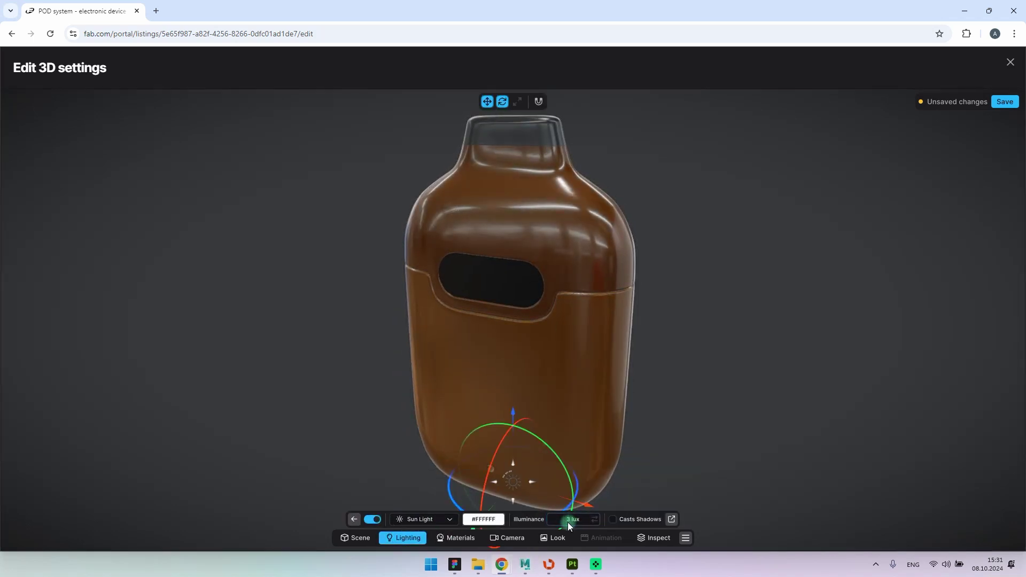
pyautogui.click(455, 538)
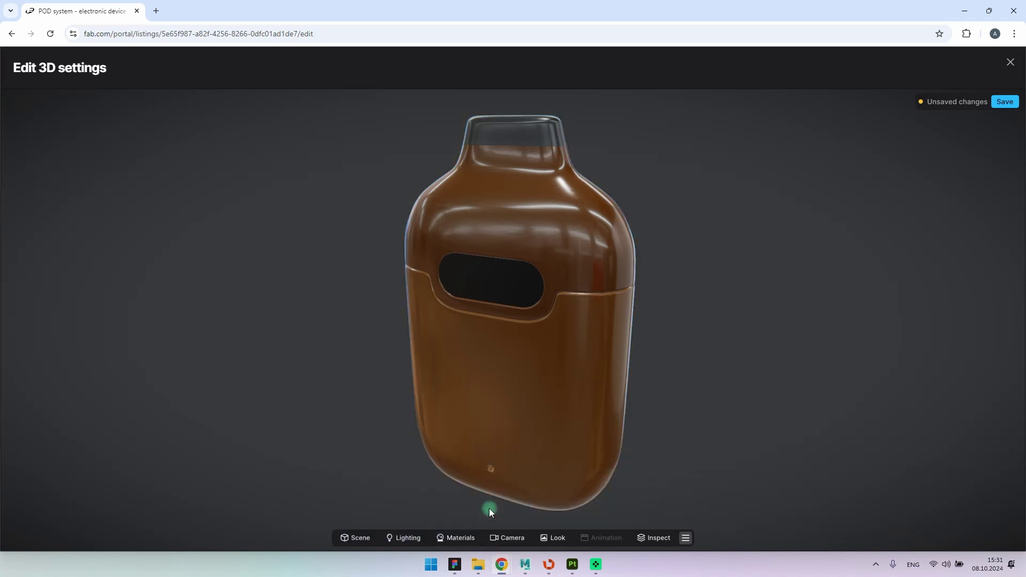
pyautogui.click(1000, 104)
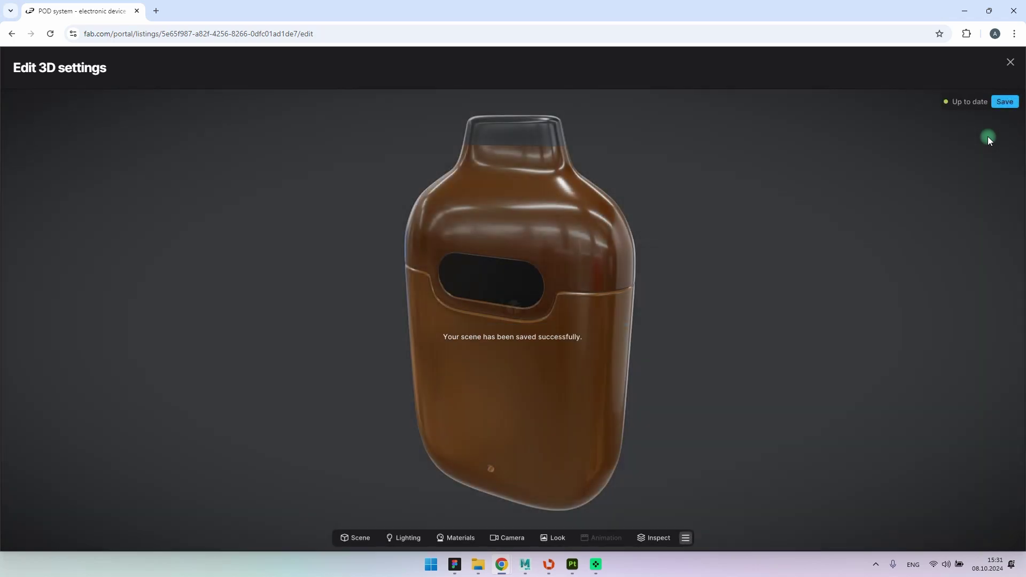
# Step: Close the 3D settings and scroll down to the listing's mature-content and AI options
pyautogui.click(1010, 62)
pyautogui.scroll(-4, 956, 195)
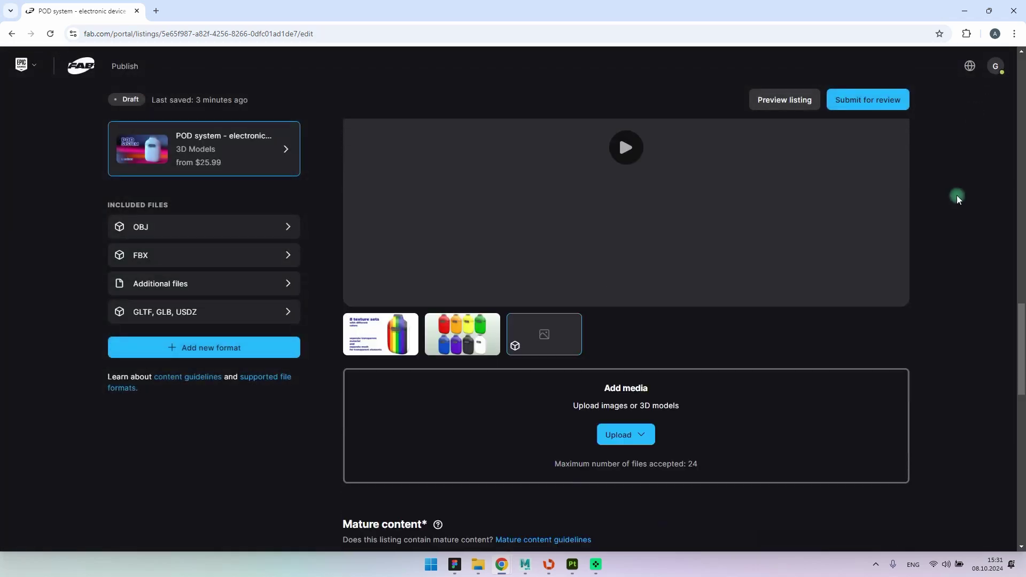
pyautogui.scroll(-4, 957, 195)
pyautogui.scroll(-1, 957, 198)
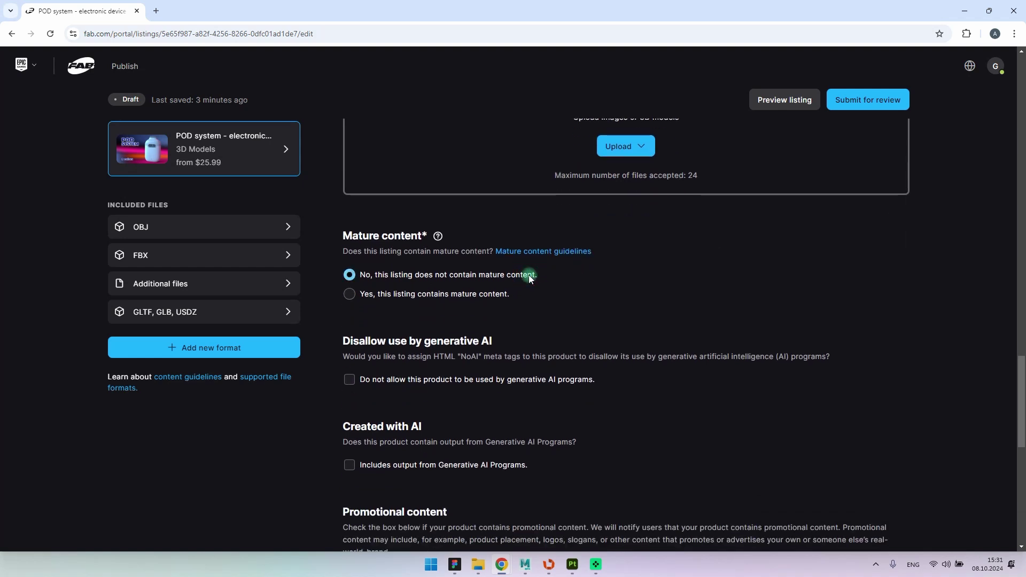
pyautogui.scroll(-1, 528, 275)
pyautogui.scroll(-1, 528, 276)
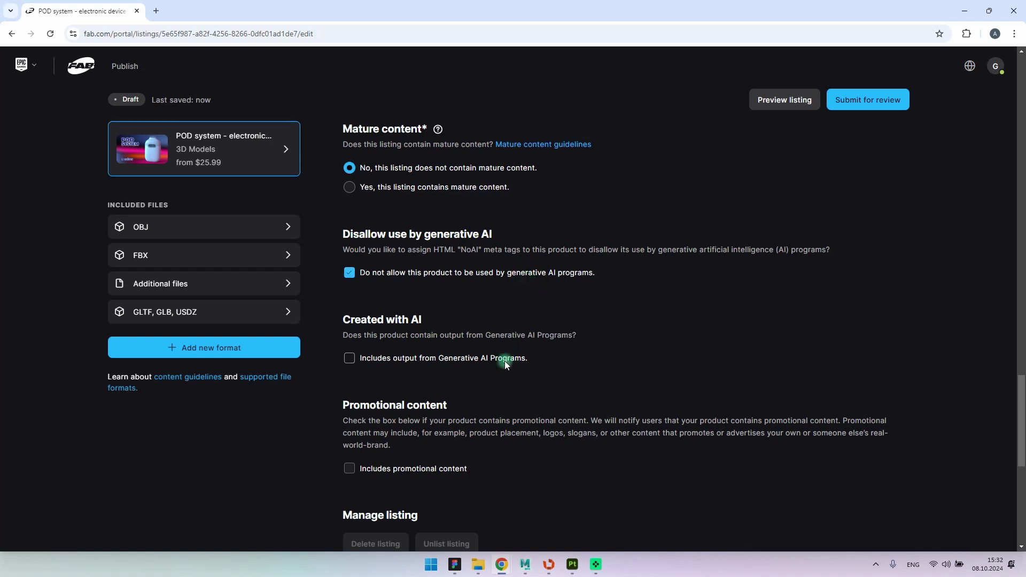
pyautogui.scroll(-1, 506, 365)
pyautogui.scroll(-2, 506, 365)
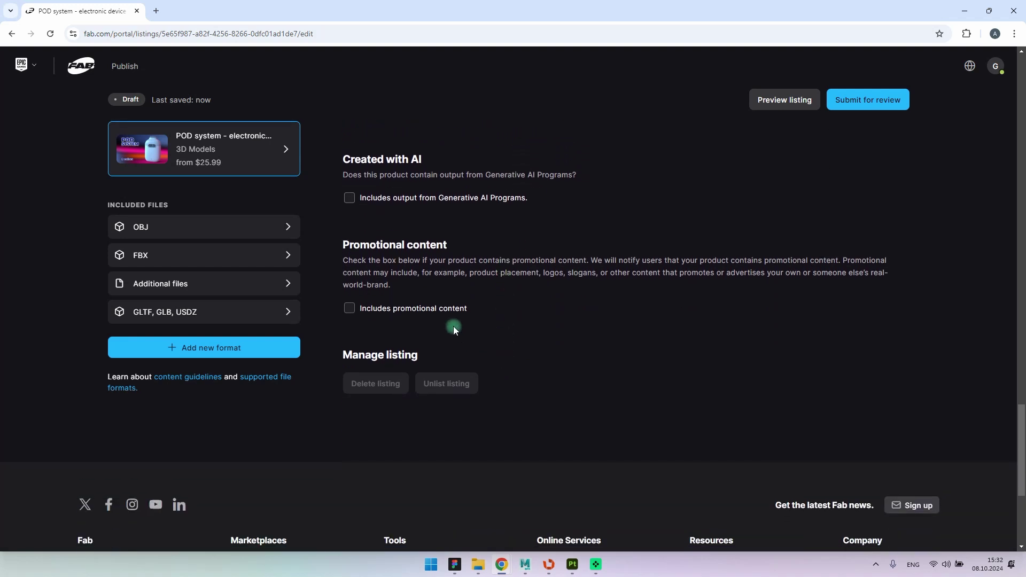